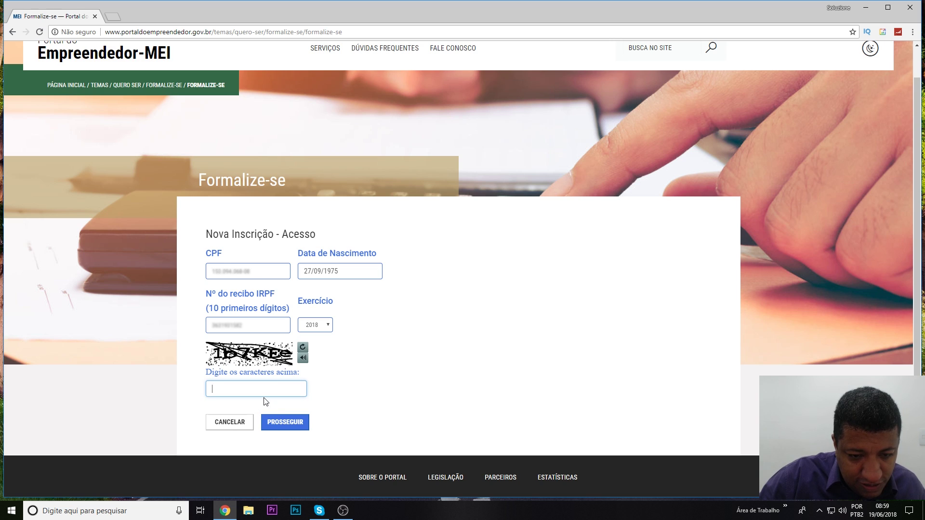
# Enter the captcha characters and submit the access form with PROSSEGUIR.
pyautogui.write('1')
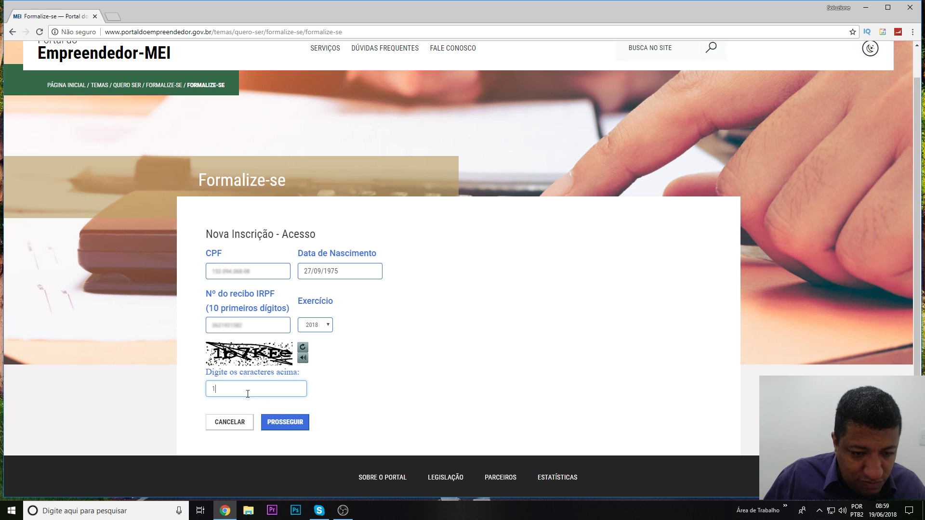
pyautogui.write('b')
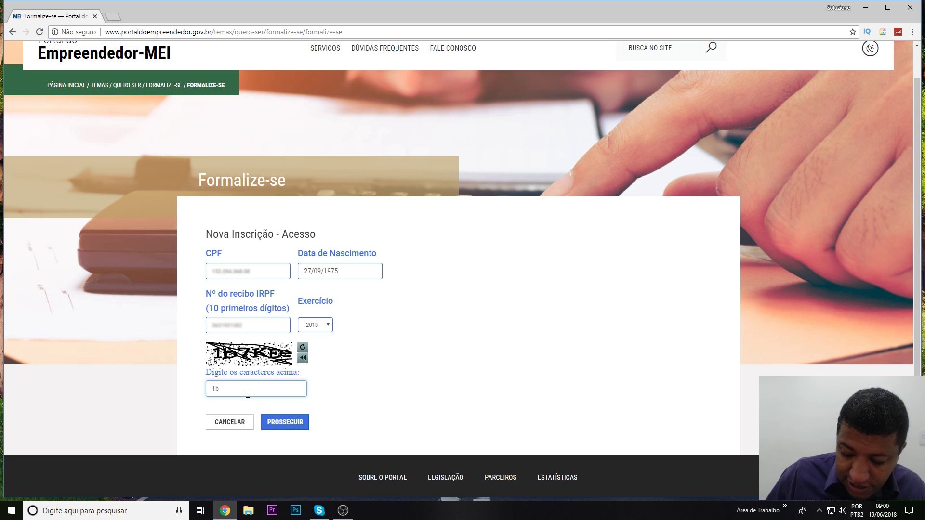
pyautogui.write('7k')
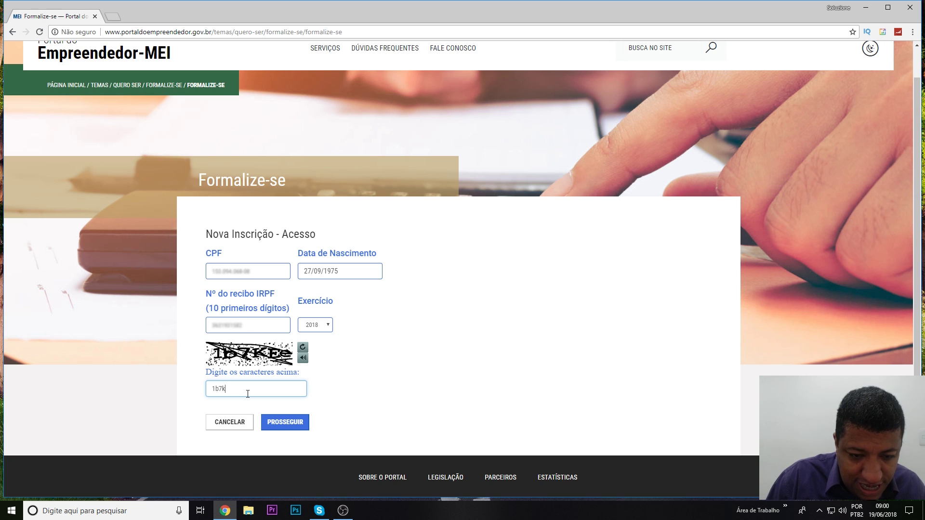
pyautogui.write('Ee')
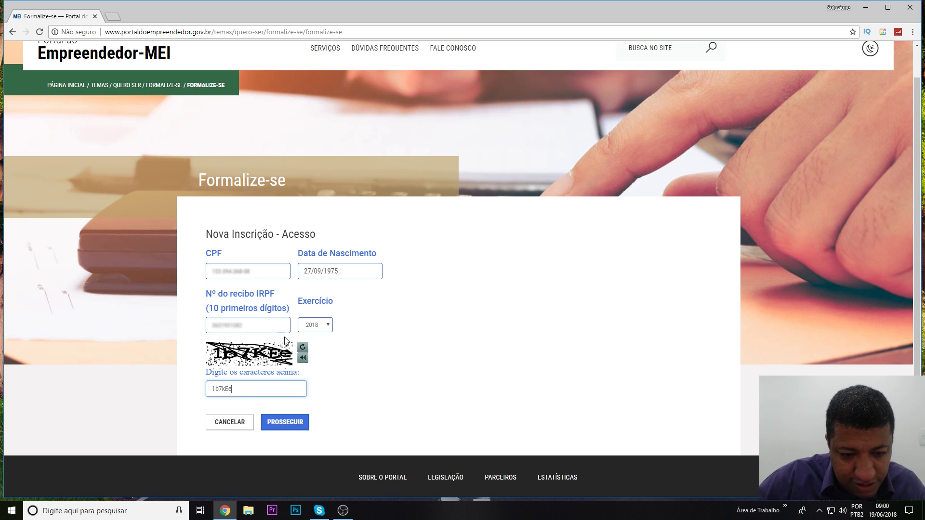
pyautogui.click(281, 423)
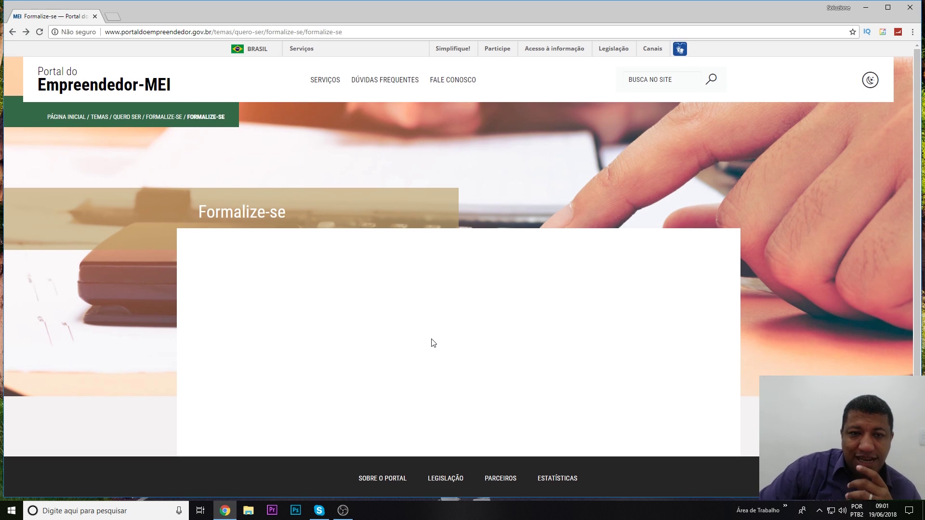
# Enter the identity card number with issuing body SSP and issuing state SP.
pyautogui.click(18, 36)
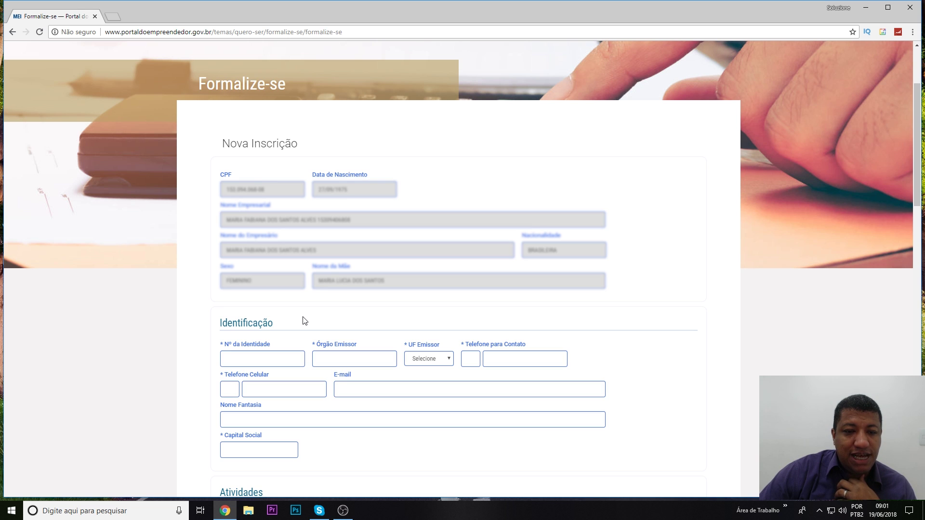
pyautogui.scroll(-5, 310, 289)
pyautogui.scroll(2, 319, 241)
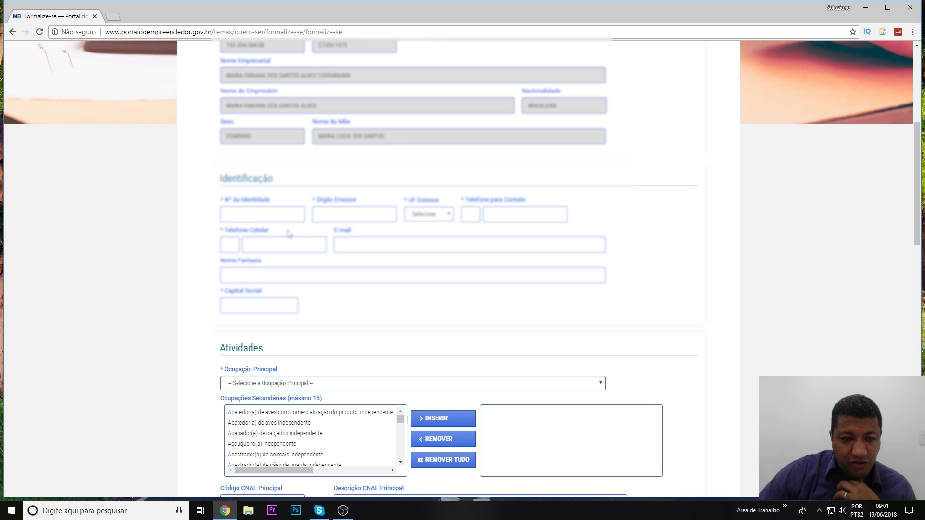
pyautogui.click(276, 218)
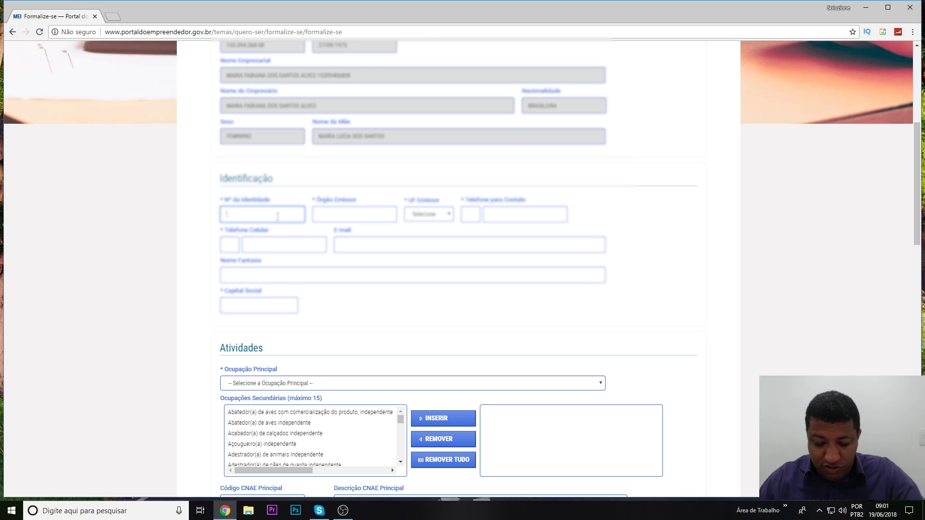
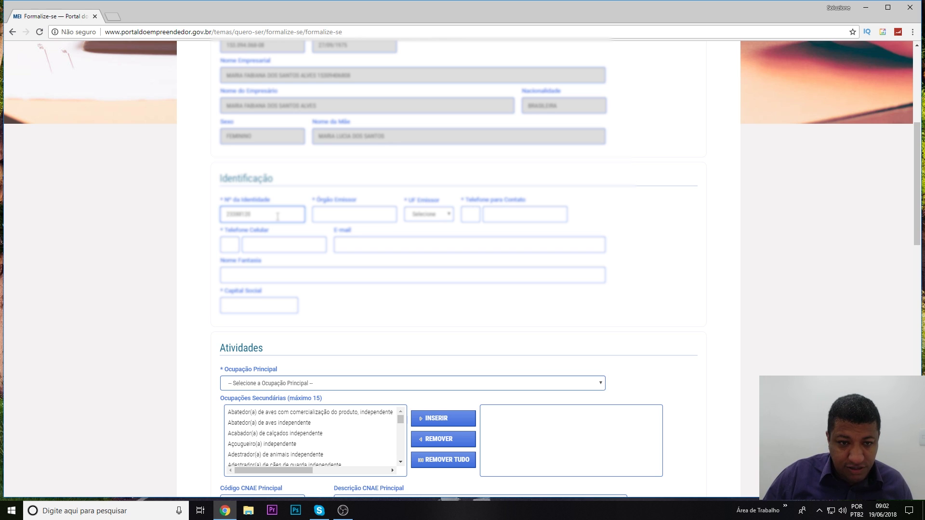
pyautogui.click(388, 218)
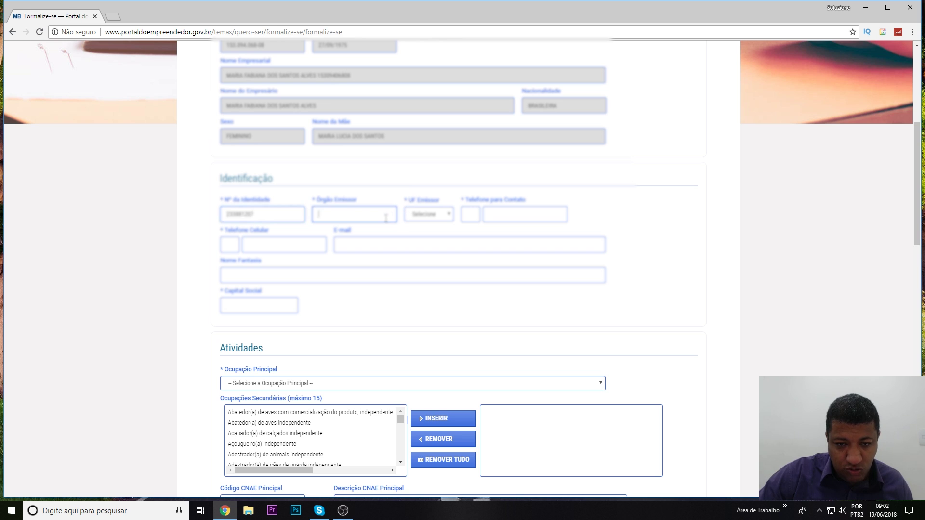
pyautogui.write('SSP')
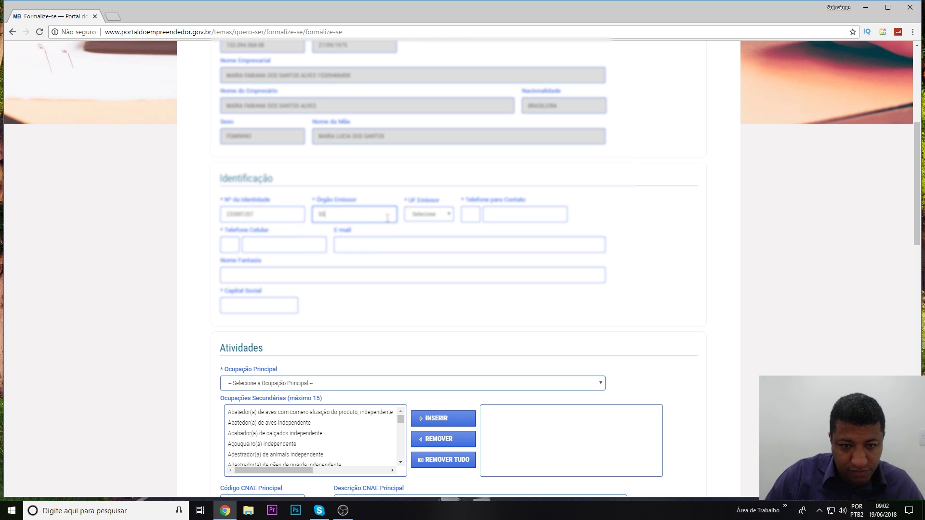
pyautogui.click(444, 214)
pyautogui.scroll(-3, 424, 328)
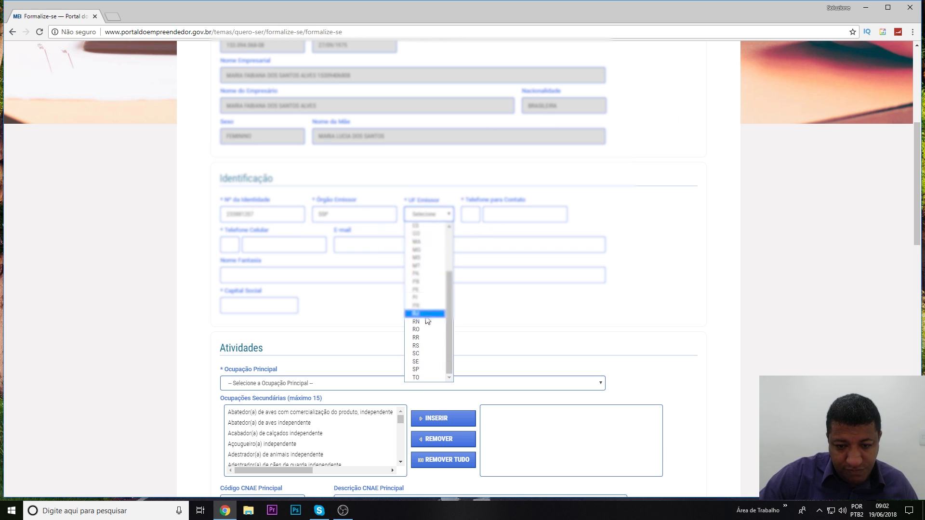
pyautogui.click(419, 369)
# Enter the contact phone's area code and number.
pyautogui.press('Tab')
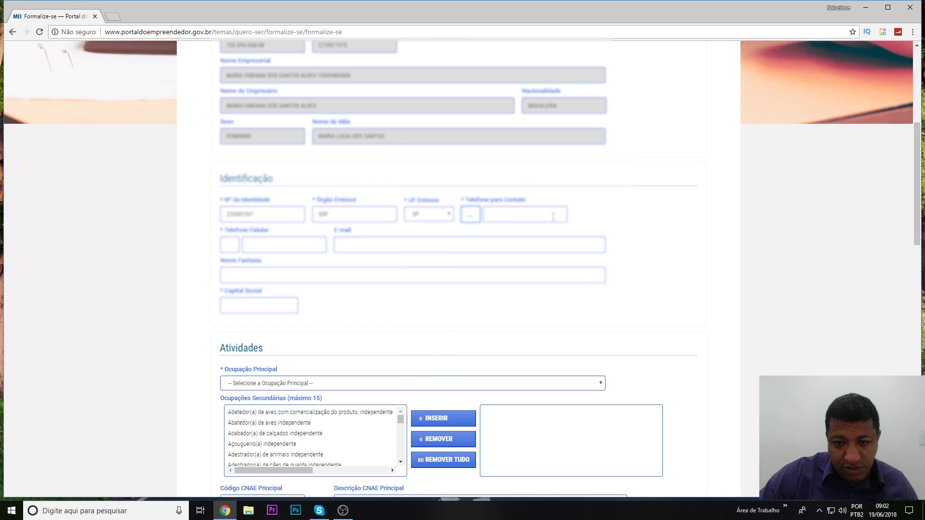
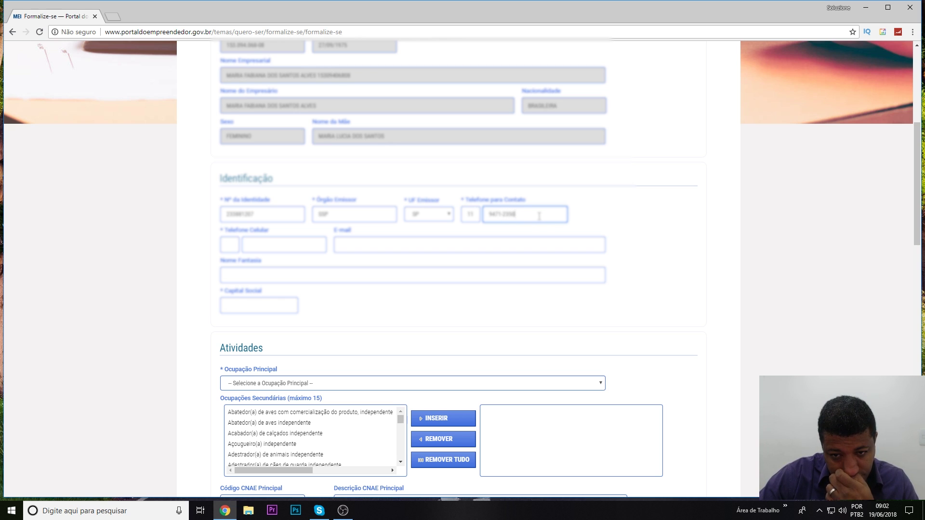
pyautogui.moveTo(539, 216); pyautogui.dragTo(484, 226)
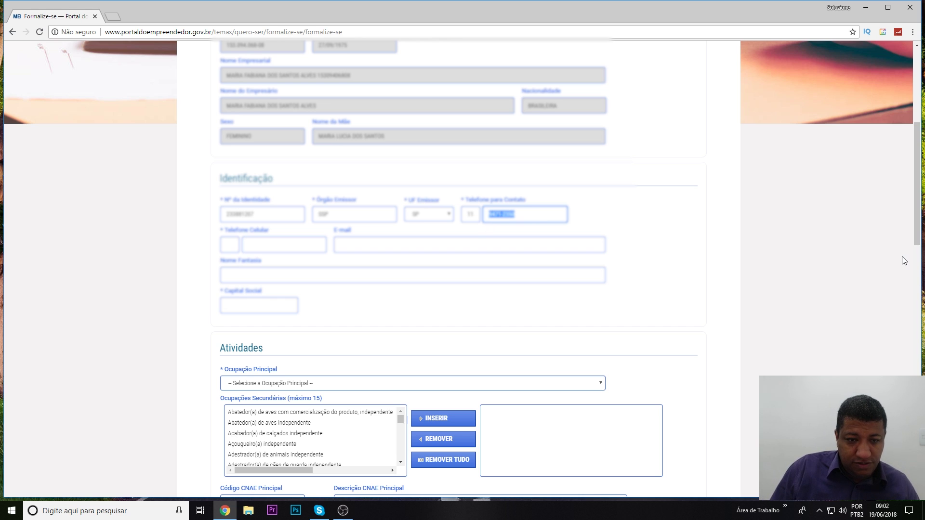
pyautogui.write('33144313')
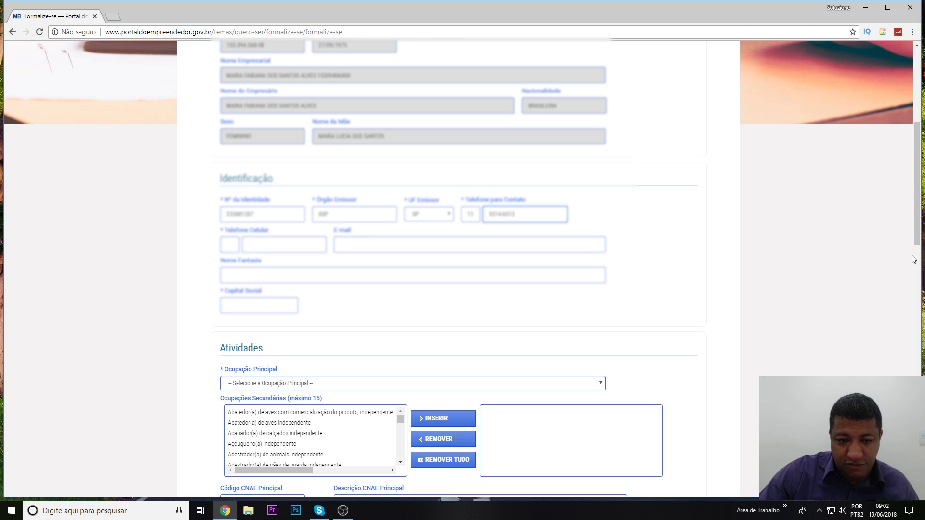
pyautogui.click(229, 244)
# Enter the mobile phone's area code and number.
pyautogui.write('11')
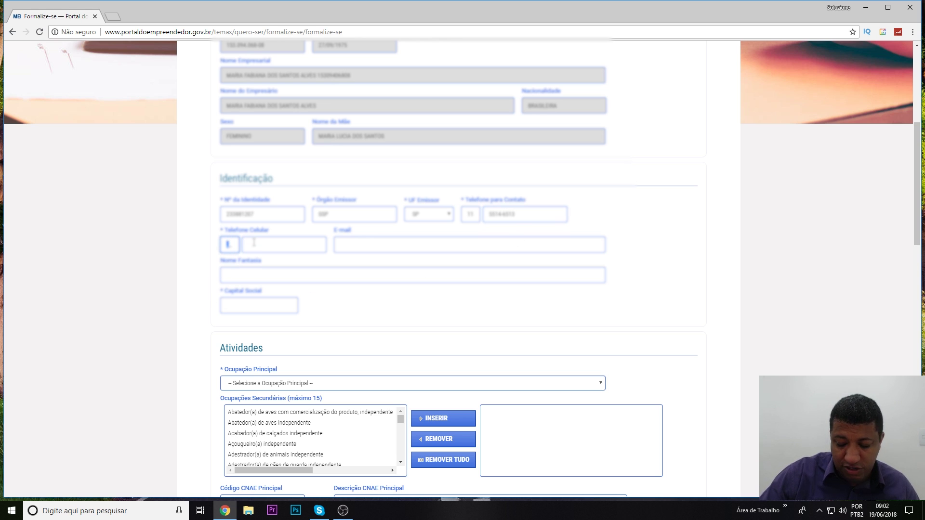
pyautogui.press('Tab')
pyautogui.press('Tab')
pyautogui.click(253, 243)
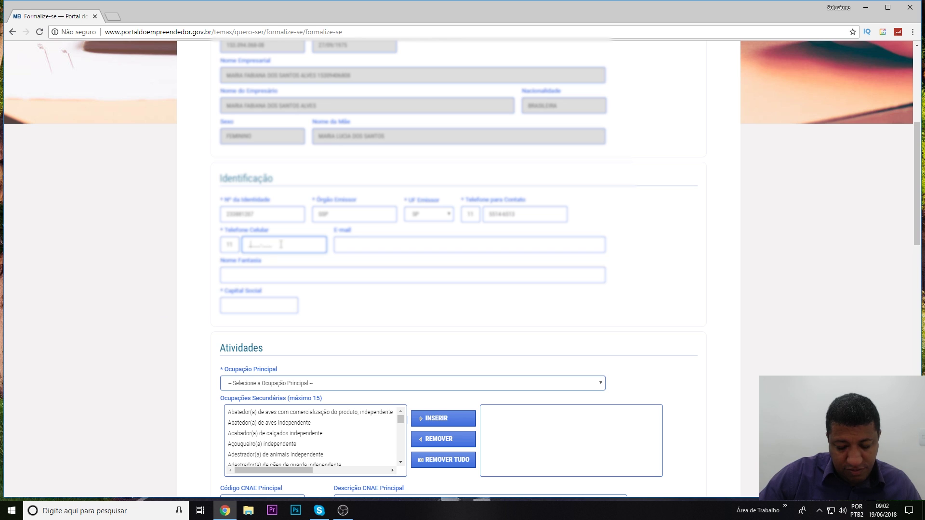
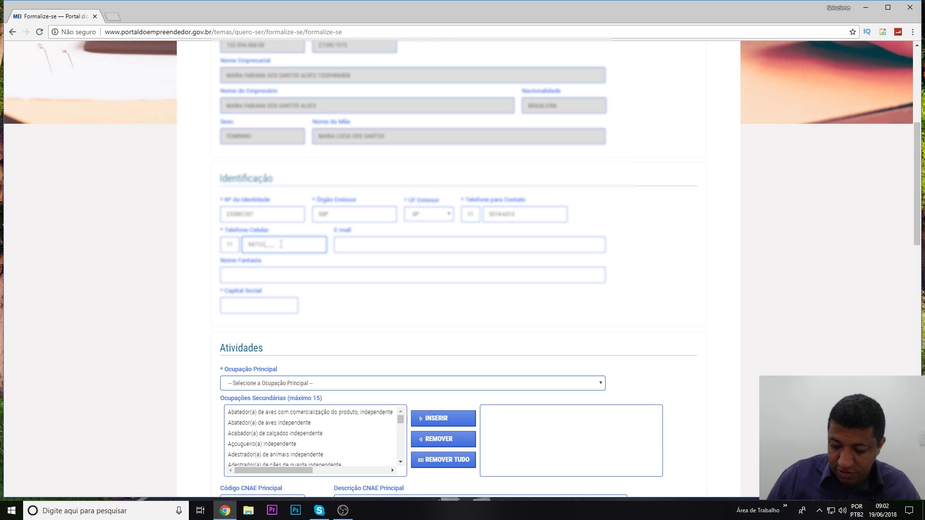
# Fill in the contact e-mail address and the trade name 'Soluzione Beleza'.
pyautogui.press('Tab')
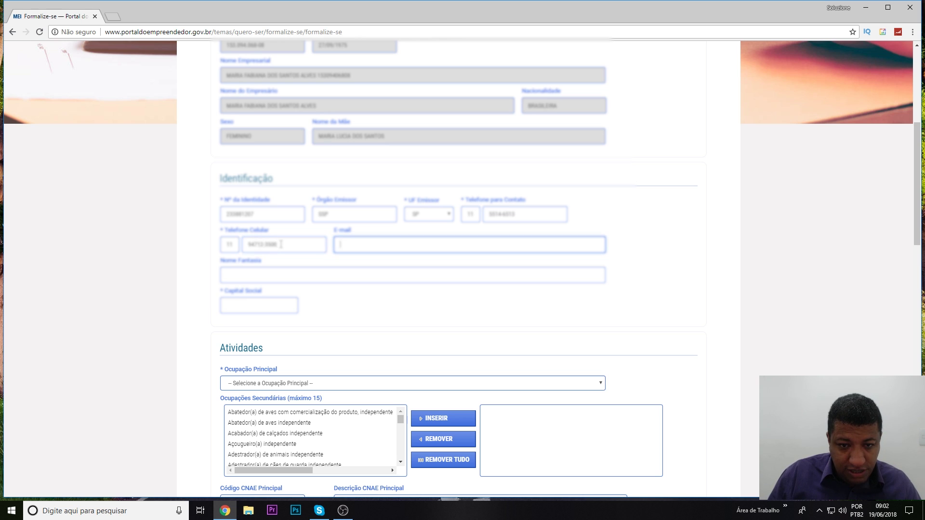
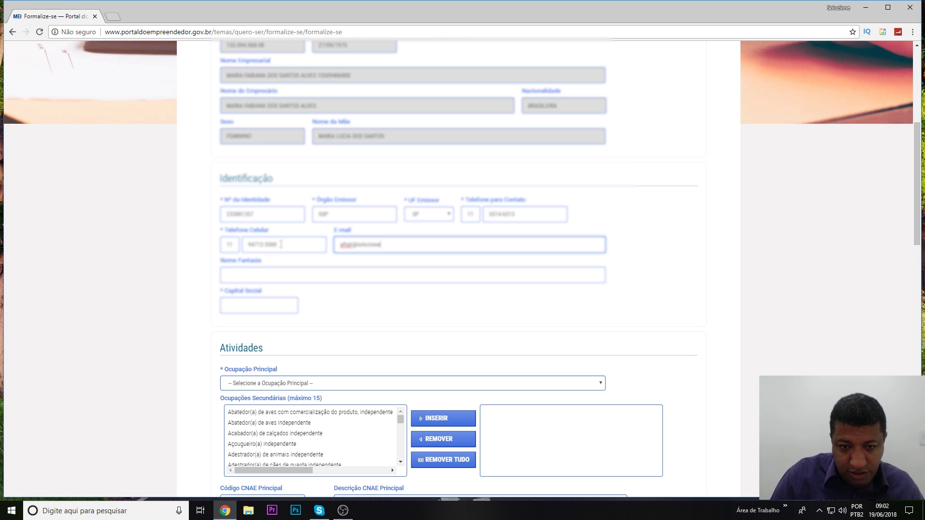
pyautogui.click(265, 274)
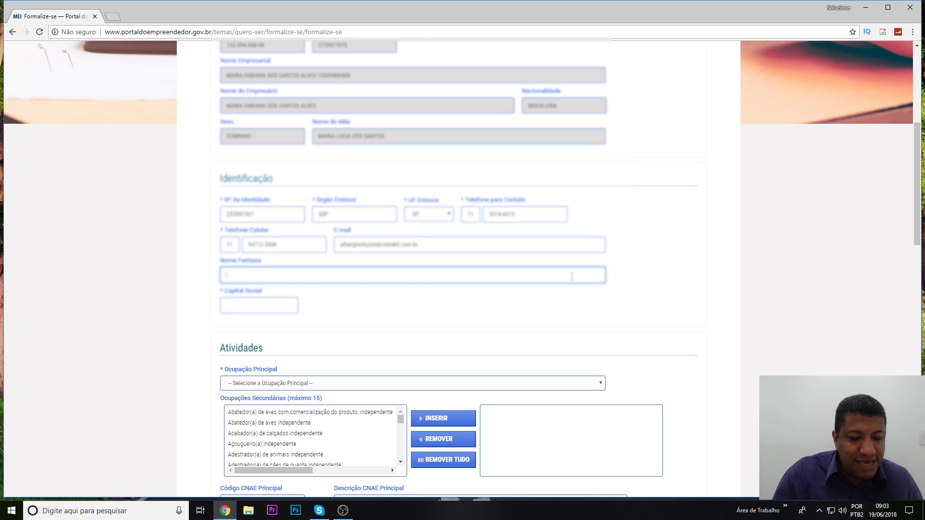
pyautogui.write('Soluzione Beleza')
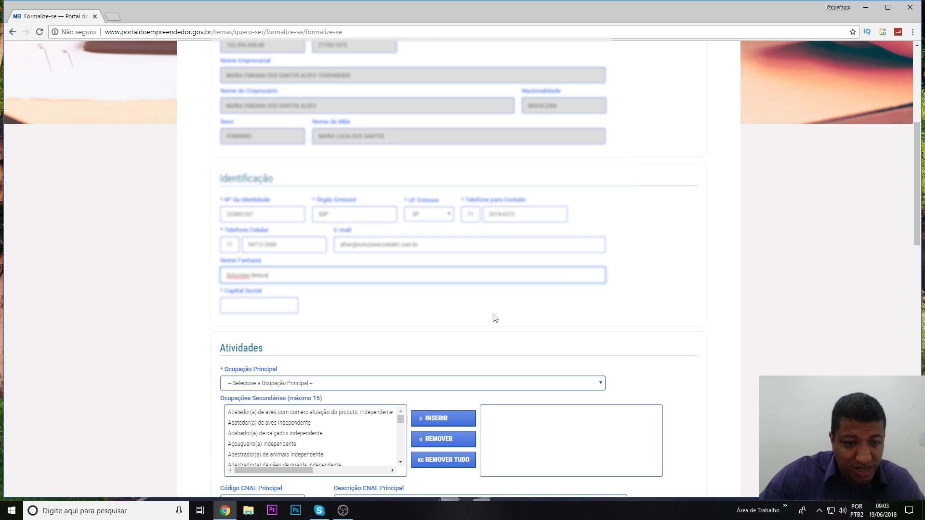
# Replace the default 0,00 Capital Social with 1.000,00.
pyautogui.scroll(-2, 463, 288)
pyautogui.click(236, 209)
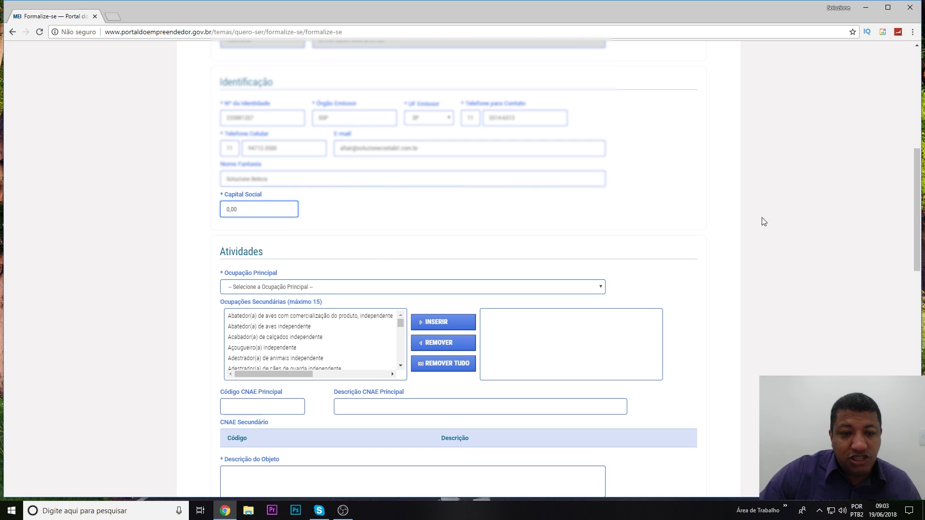
pyautogui.doubleClick(255, 209)
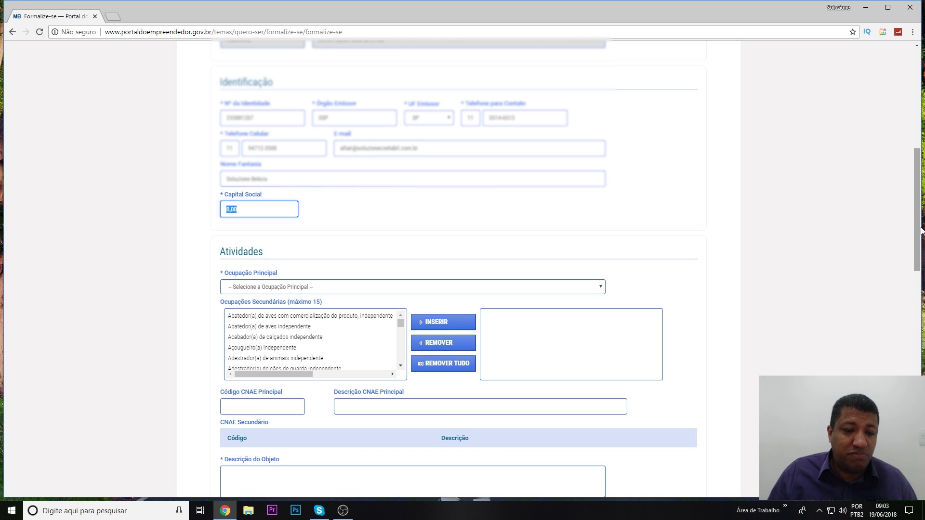
pyautogui.write('100000')
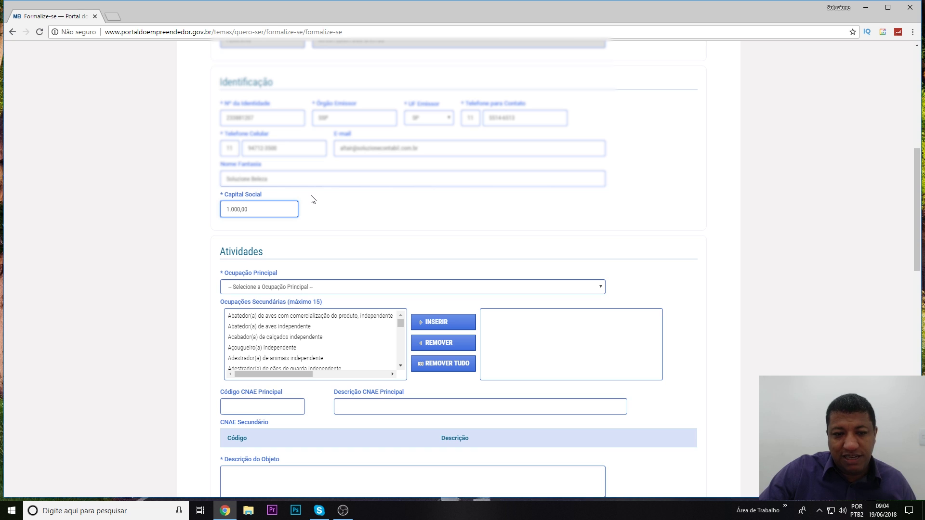
pyautogui.scroll(-2, 313, 197)
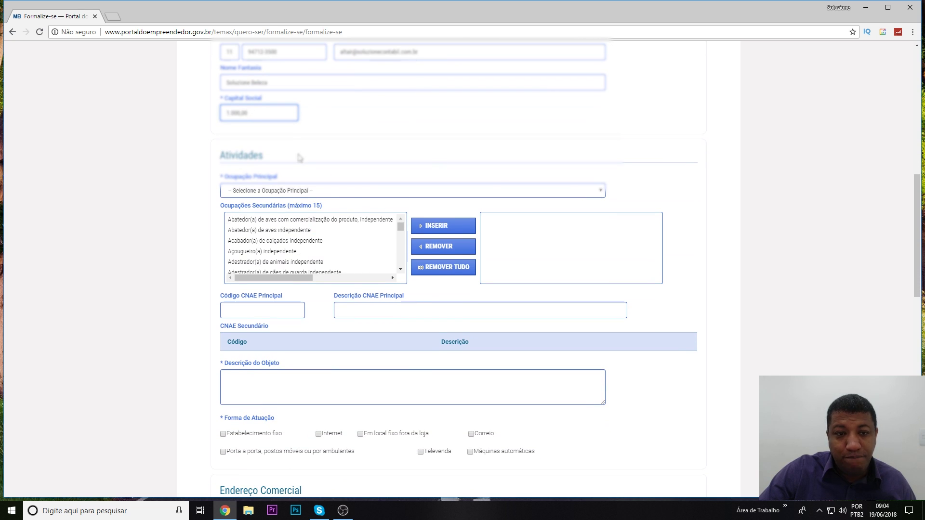
pyautogui.scroll(2, 299, 155)
pyautogui.moveTo(289, 179); pyautogui.dragTo(224, 179)
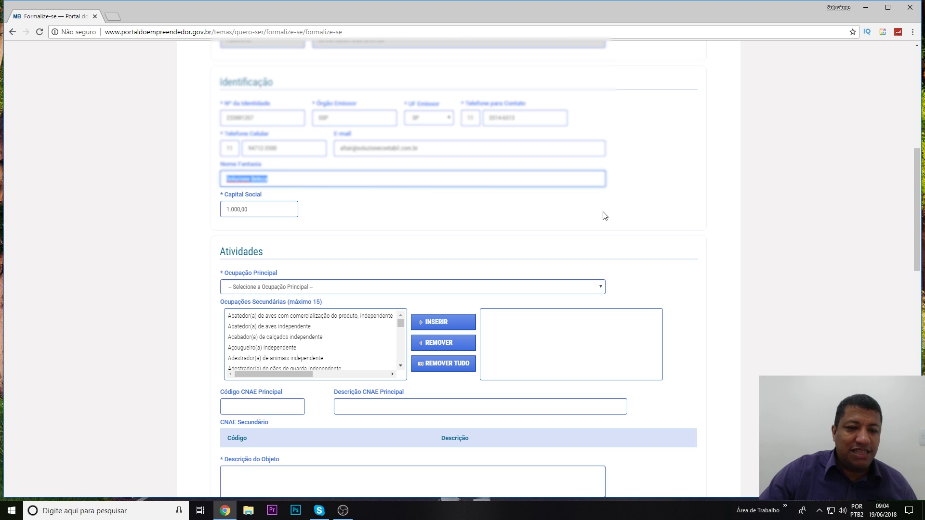
pyautogui.click(312, 181)
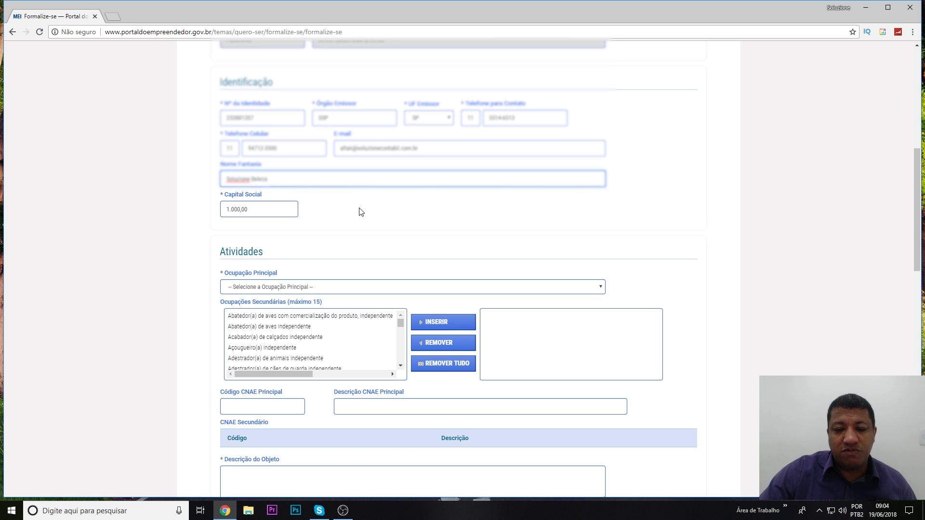
pyautogui.scroll(-2, 361, 212)
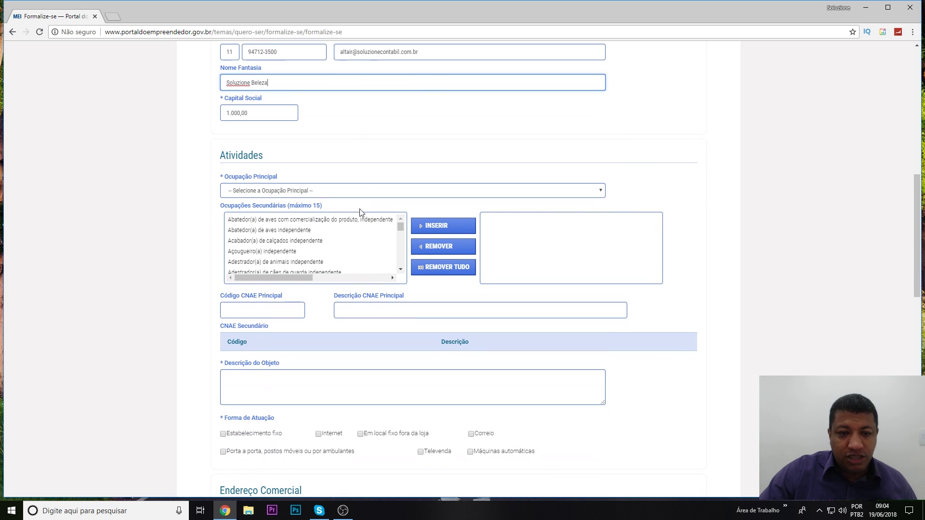
pyautogui.scroll(-1, 255, 181)
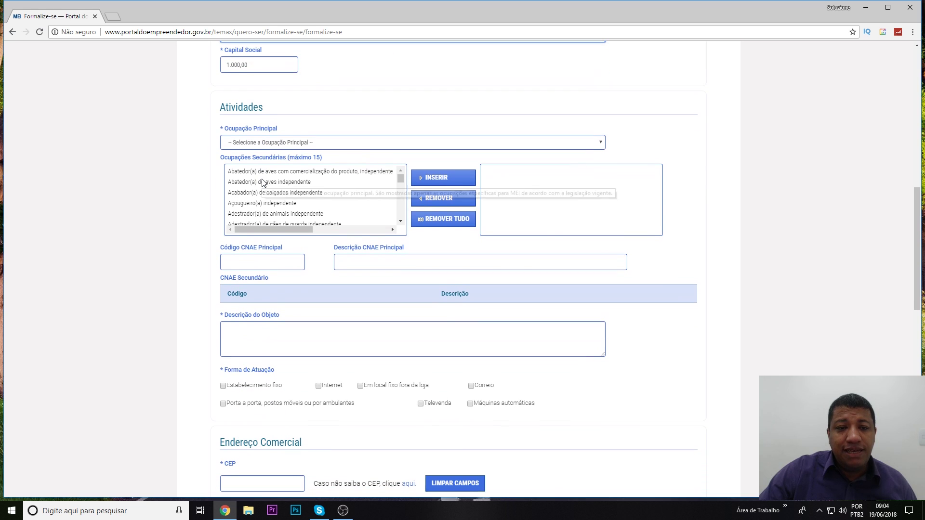
# Choose Cabeleireiro(a) independente as Ocupação Principal, giving CNAE 96.02-5/01.
pyautogui.click(602, 143)
pyautogui.scroll(-10, 399, 200)
pyautogui.scroll(-15, 319, 236)
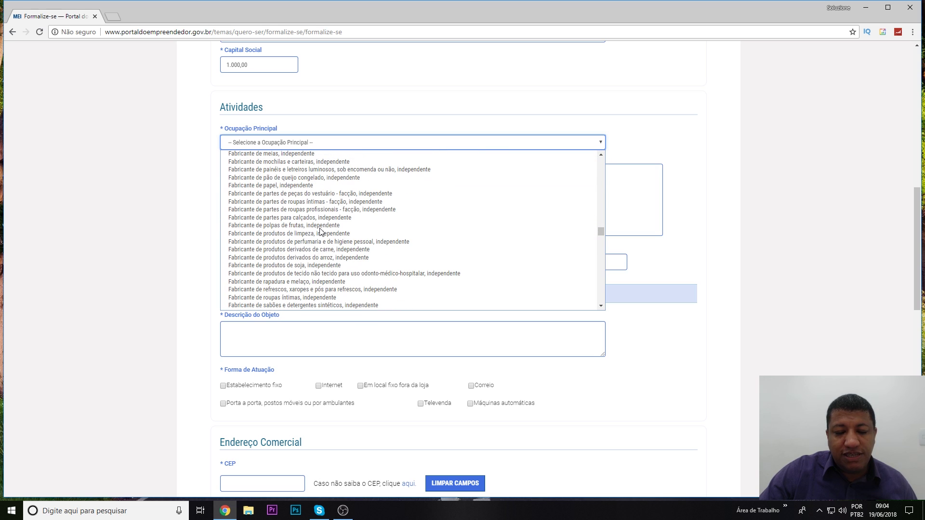
pyautogui.scroll(20, 321, 232)
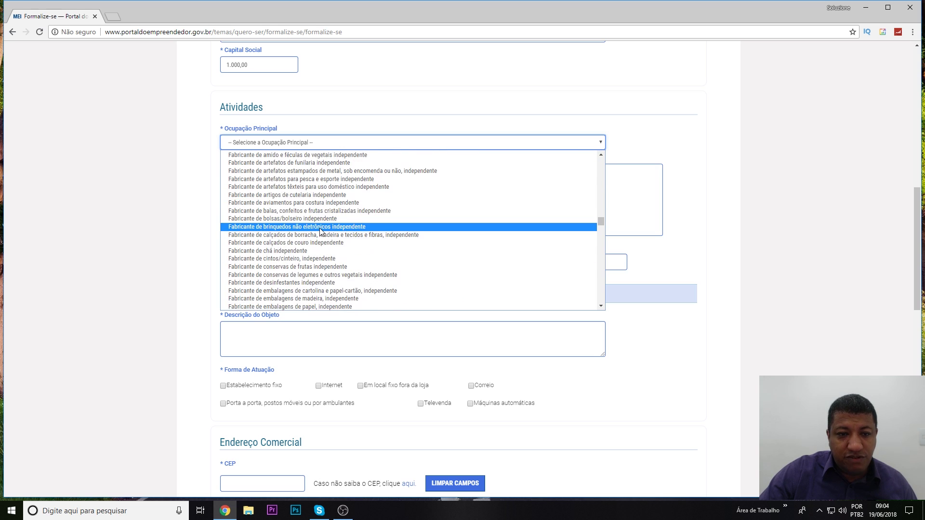
pyautogui.scroll(5, 320, 232)
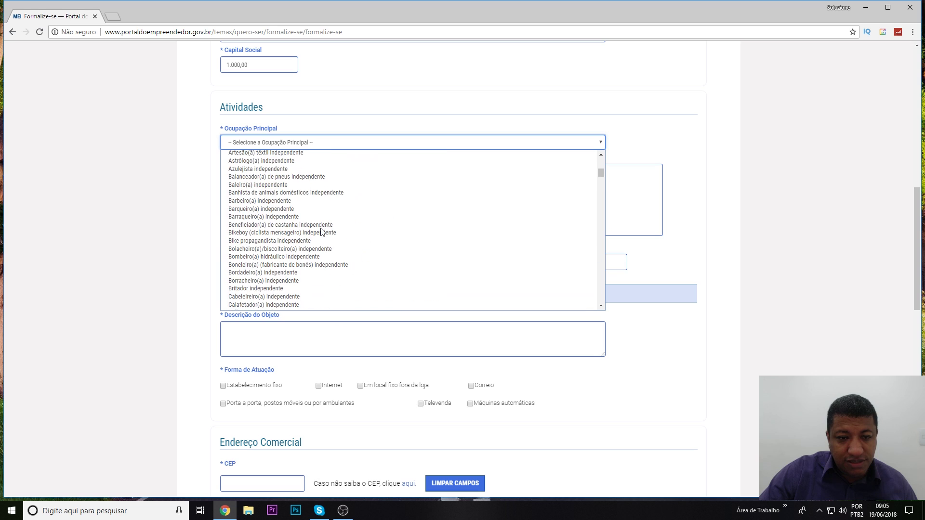
pyautogui.scroll(-5, 320, 233)
pyautogui.scroll(9, 299, 239)
pyautogui.scroll(-4, 298, 239)
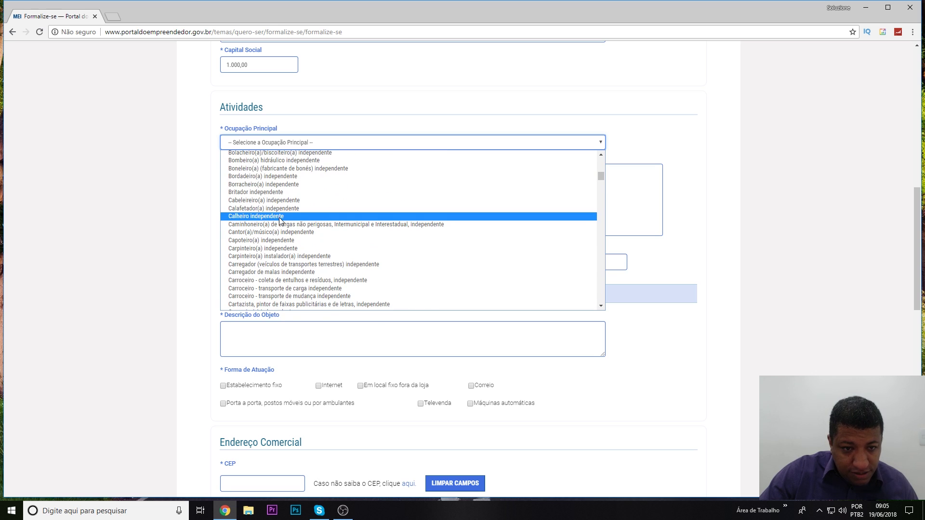
pyautogui.click(288, 201)
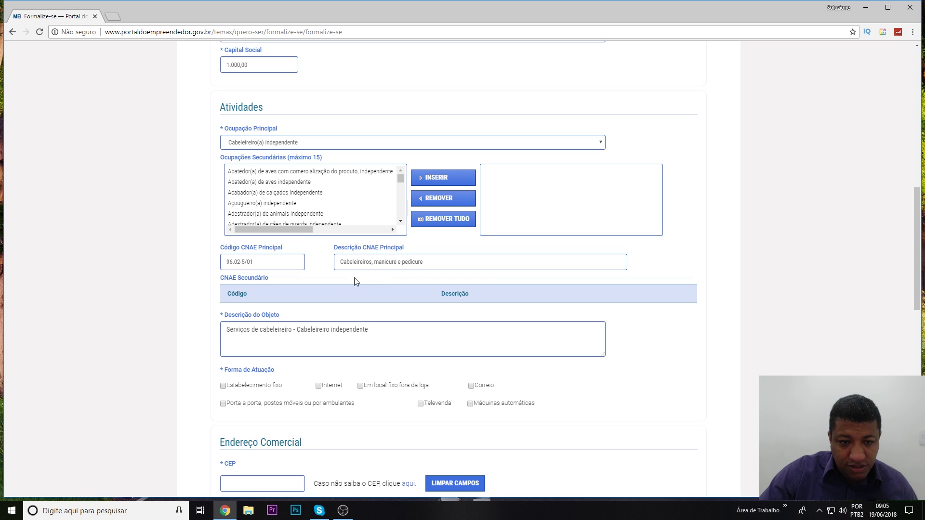
pyautogui.scroll(-2, 396, 266)
# Insert Comerciante independente de produtos de higiene pessoal as a secondary occupation (CNAE 47.72-5/00).
pyautogui.scroll(2, 396, 266)
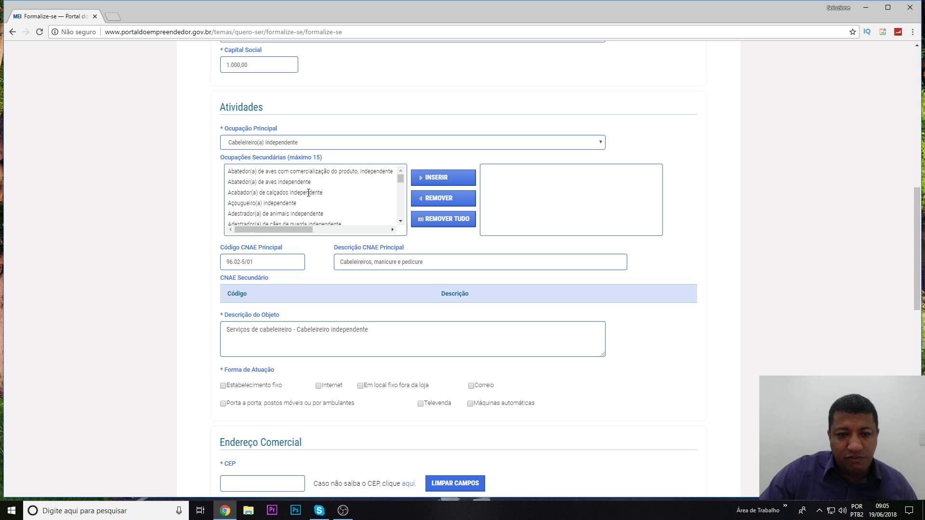
pyautogui.click(308, 192)
pyautogui.click(400, 221)
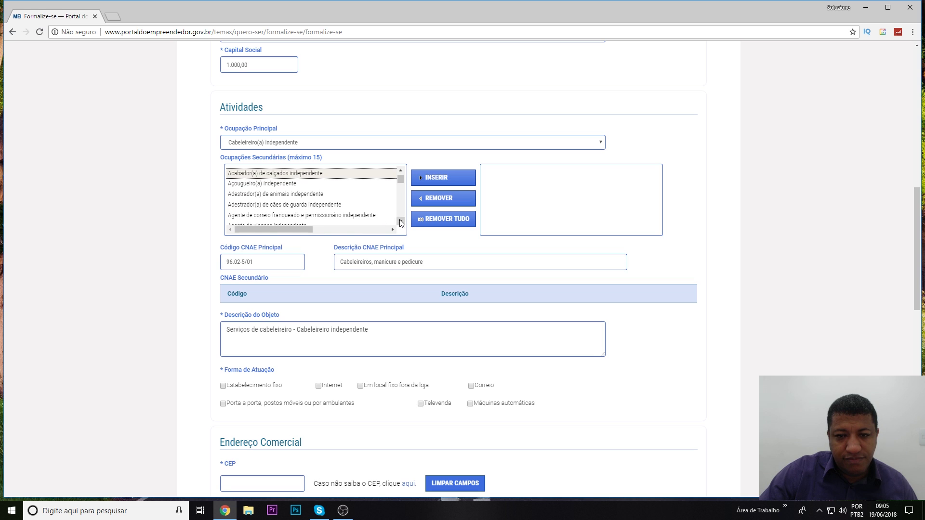
pyautogui.click(356, 205)
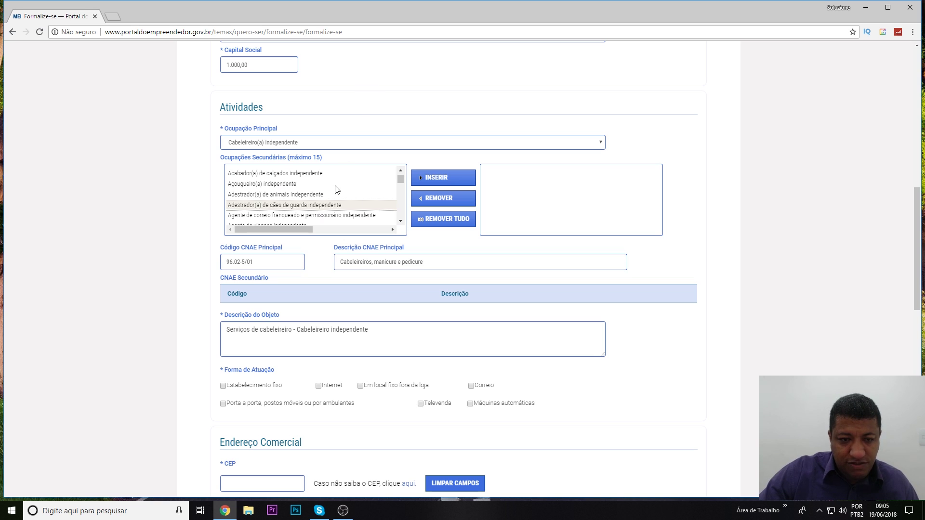
pyautogui.scroll(-10, 336, 193)
pyautogui.scroll(3, 337, 190)
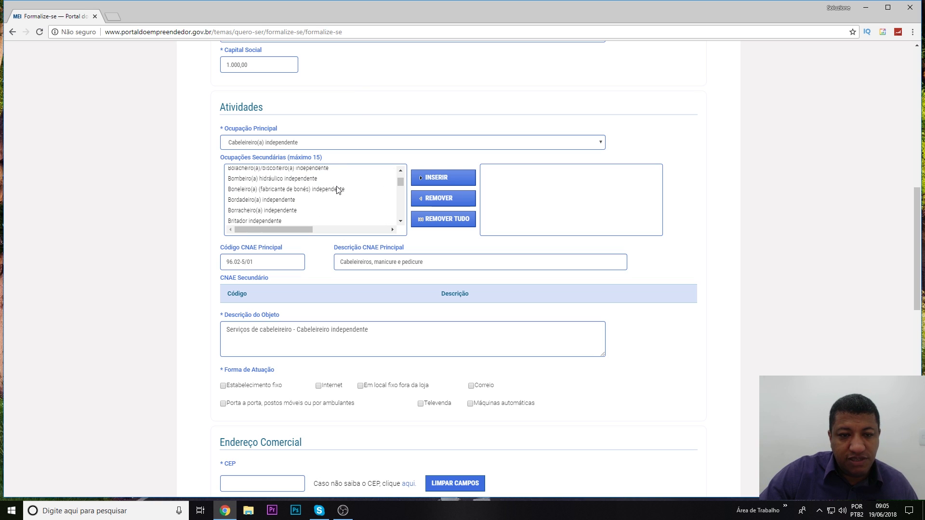
pyautogui.scroll(1, 337, 190)
pyautogui.scroll(1, 337, 189)
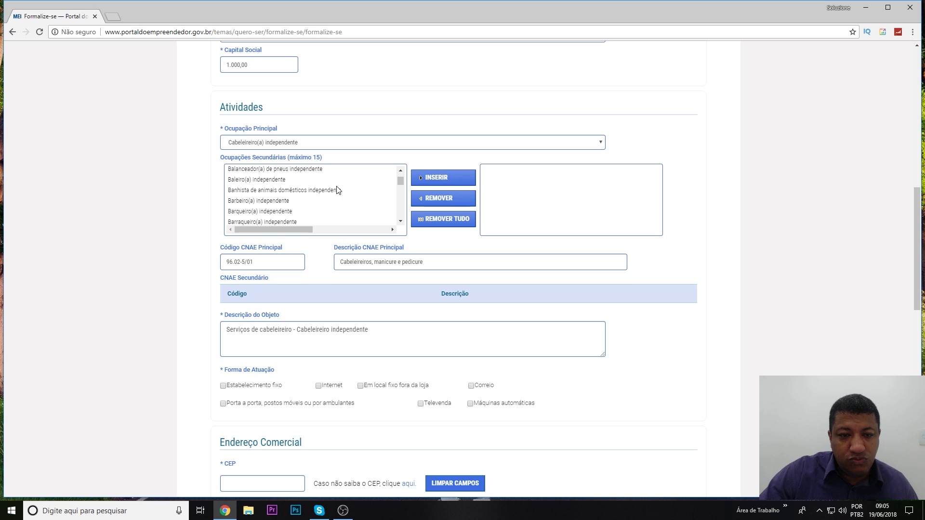
pyautogui.scroll(-5, 337, 189)
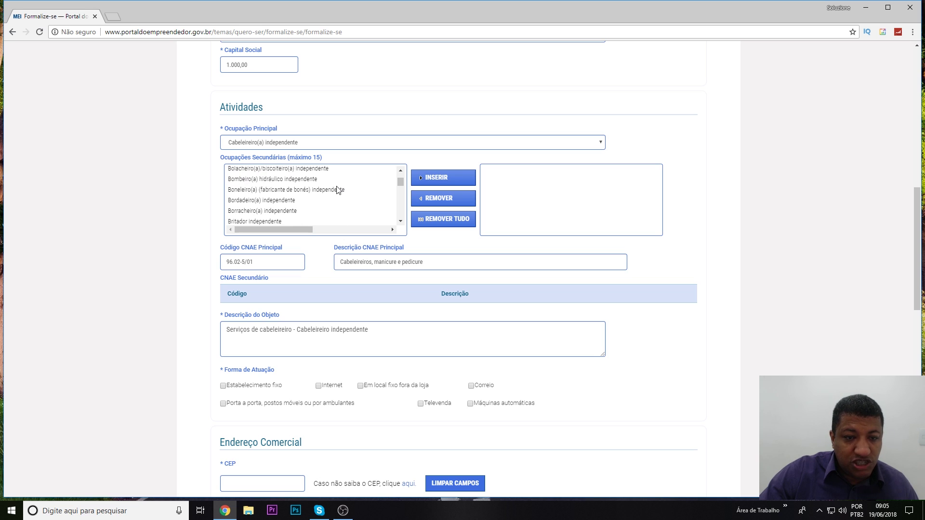
pyautogui.scroll(-3, 338, 189)
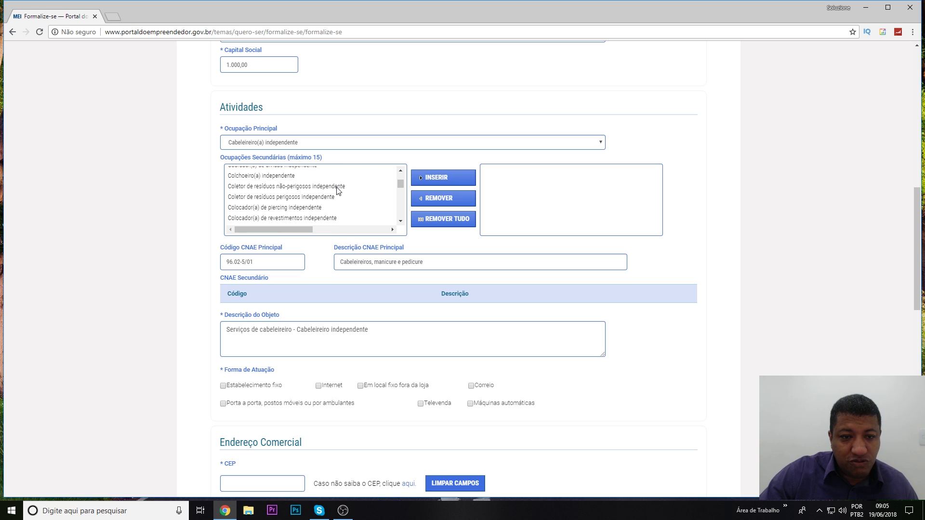
pyautogui.scroll(-6, 337, 190)
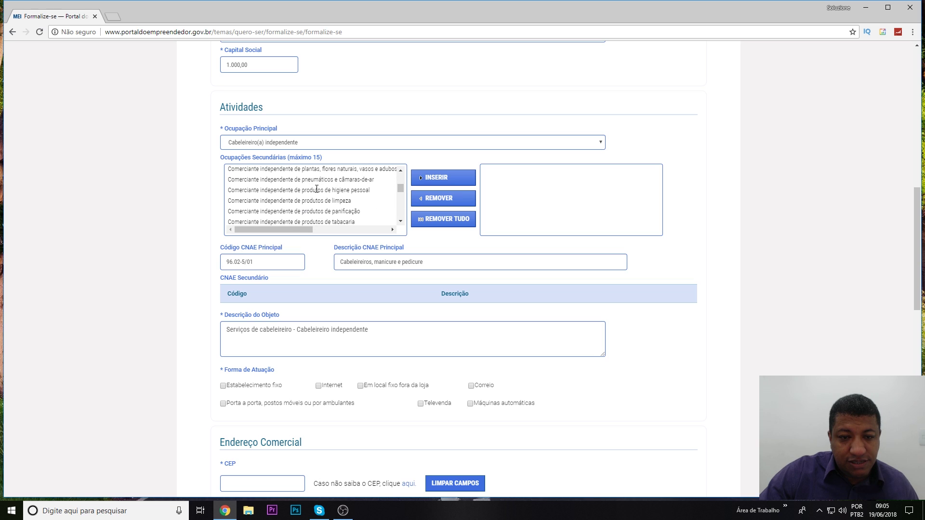
pyautogui.click(316, 190)
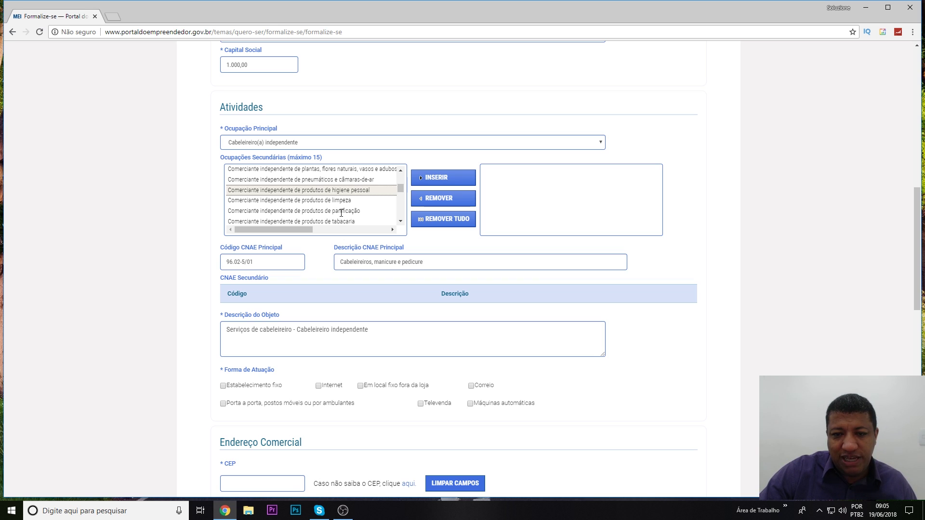
pyautogui.click(438, 181)
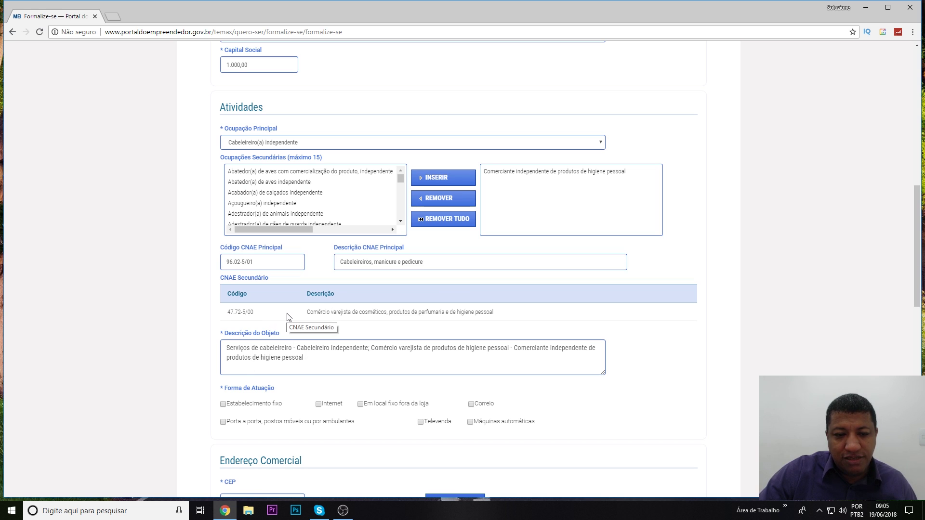
pyautogui.scroll(-1, 289, 318)
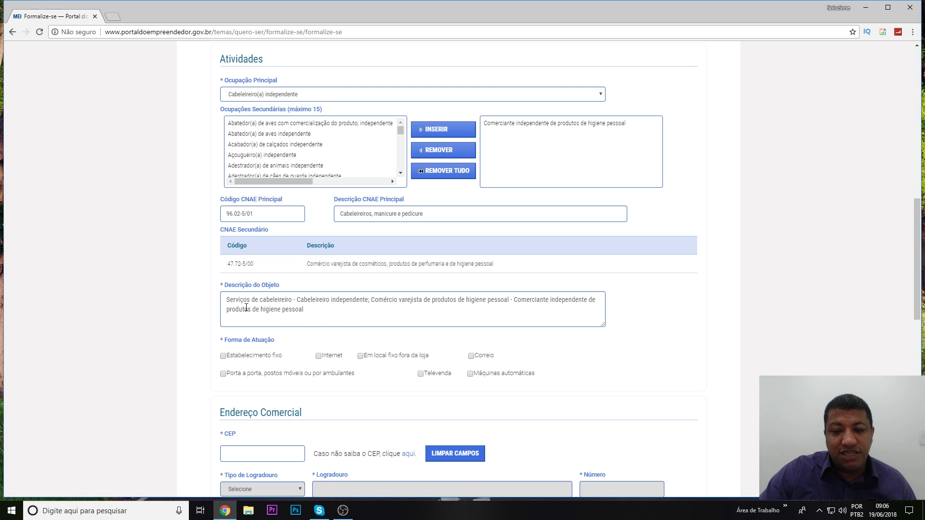
pyautogui.scroll(-2, 248, 293)
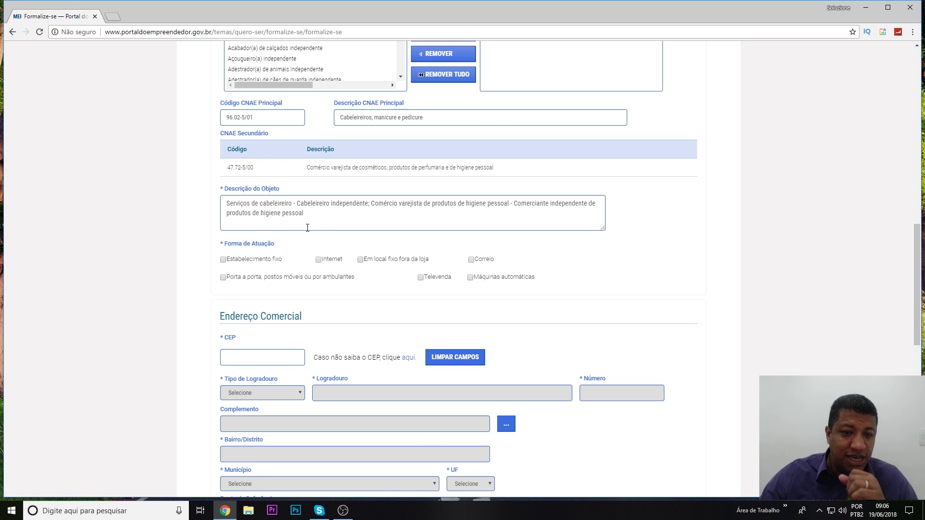
pyautogui.scroll(2, 409, 208)
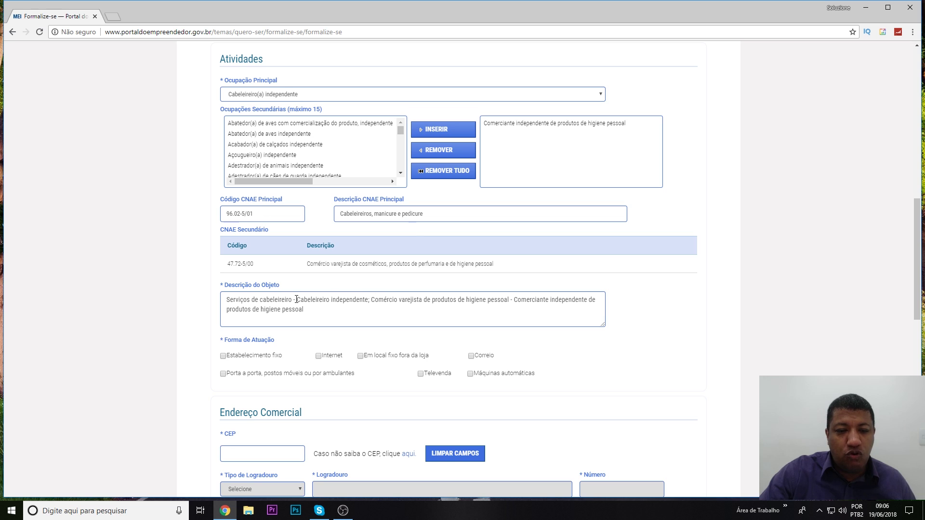
pyautogui.scroll(-1, 297, 300)
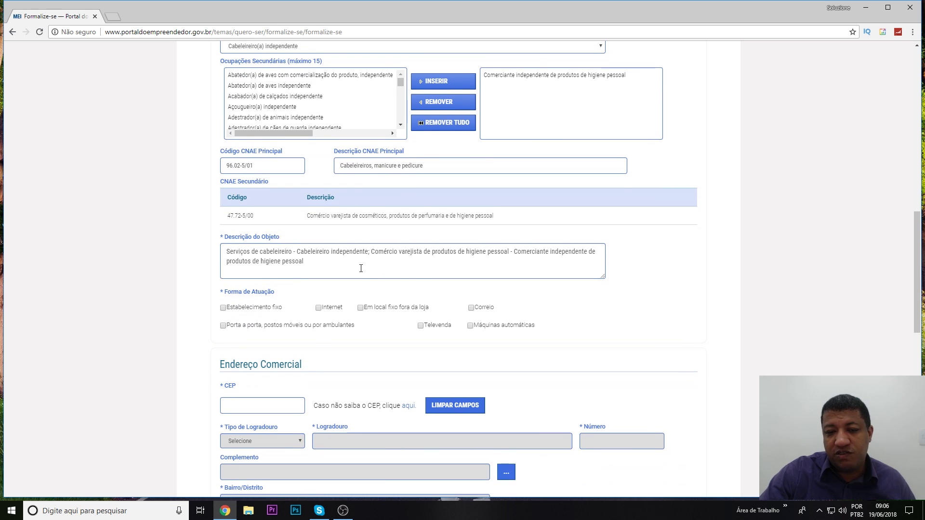
pyautogui.scroll(1, 362, 272)
pyautogui.tripleClick(346, 320)
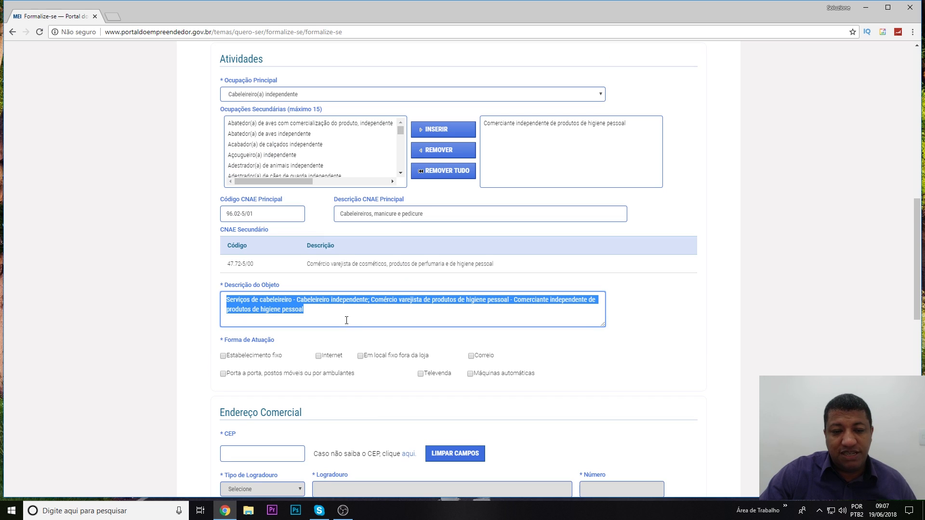
pyautogui.scroll(-2, 347, 320)
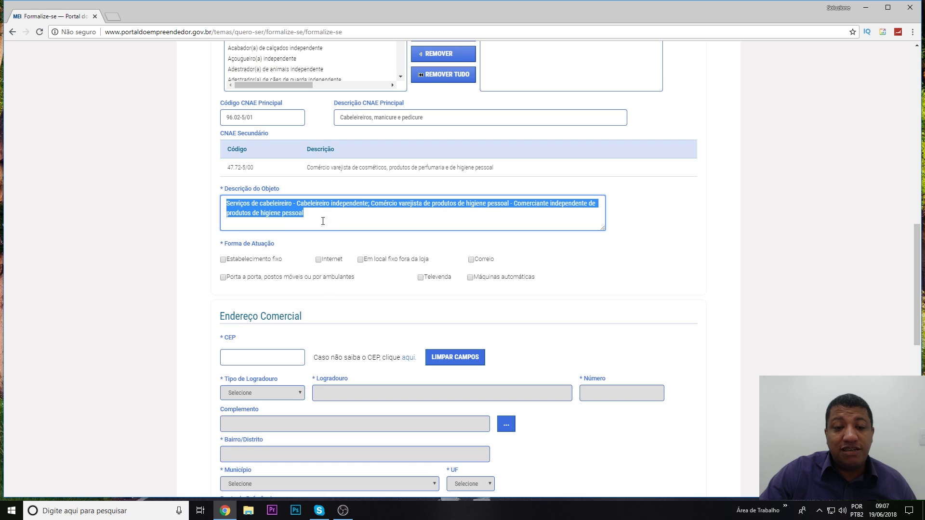
pyautogui.click(305, 215)
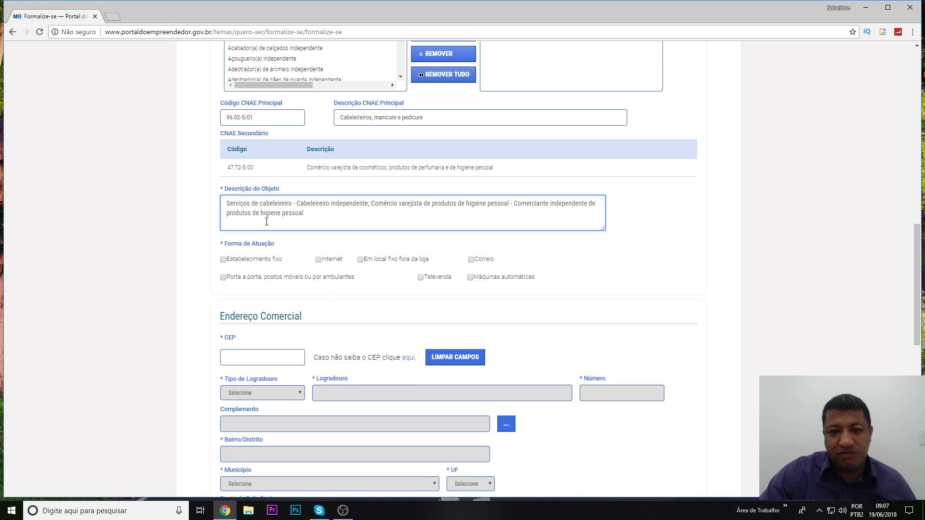
pyautogui.scroll(1, 352, 300)
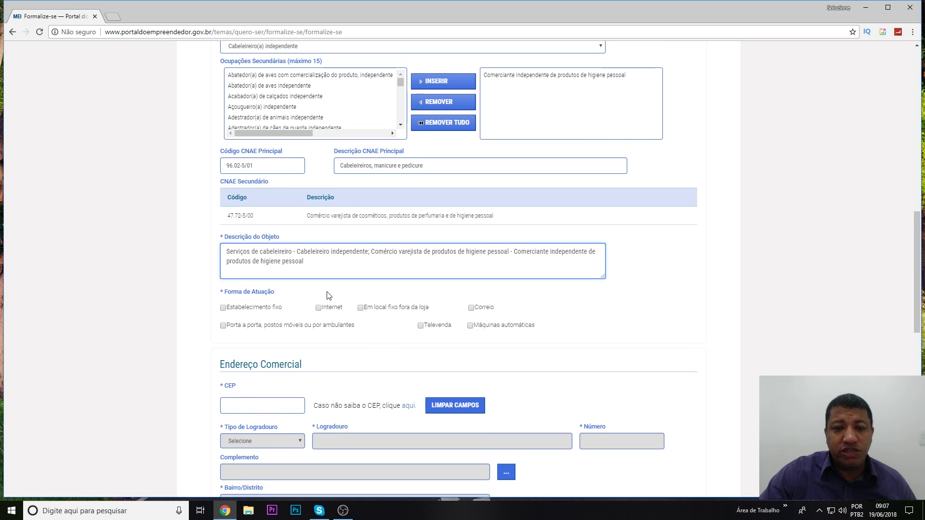
pyautogui.scroll(-2, 328, 295)
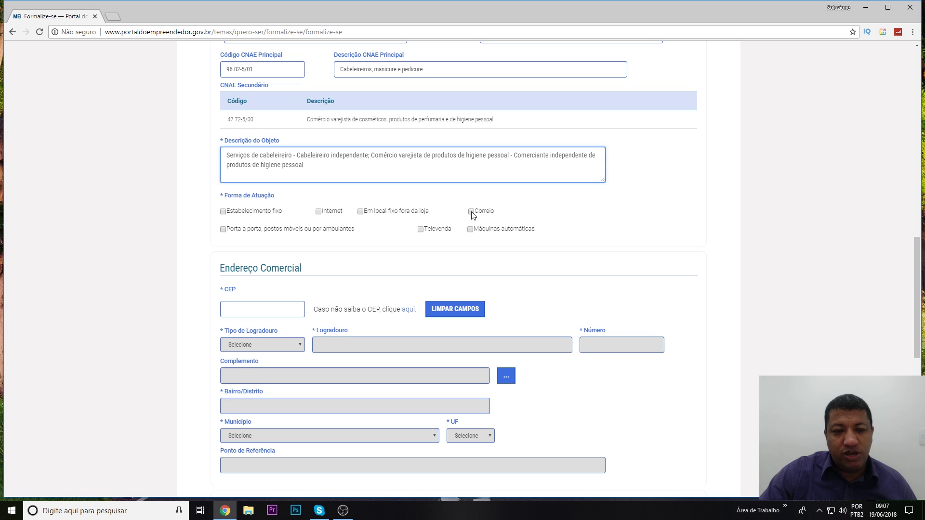
# Tick Estabelecimento fixo under Forma de Atuação.
pyautogui.click(224, 234)
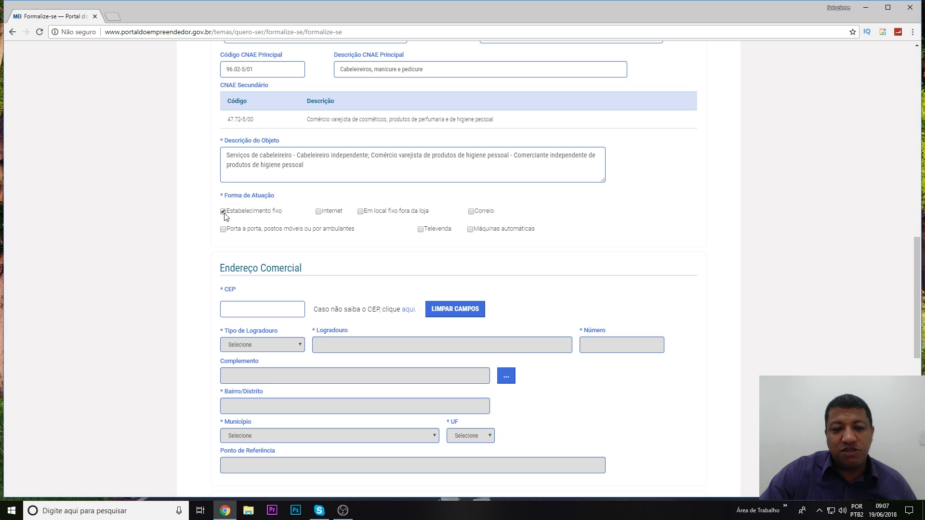
pyautogui.scroll(-3, 226, 216)
pyautogui.click(248, 167)
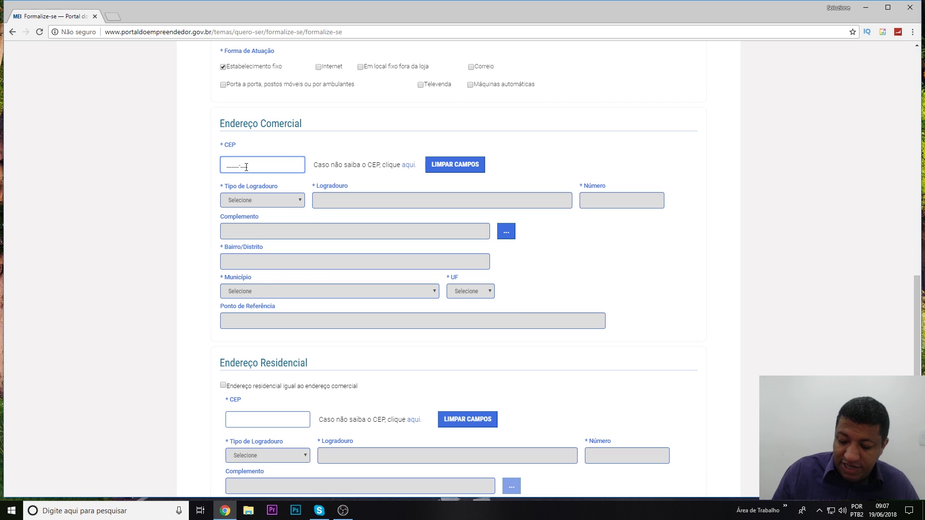
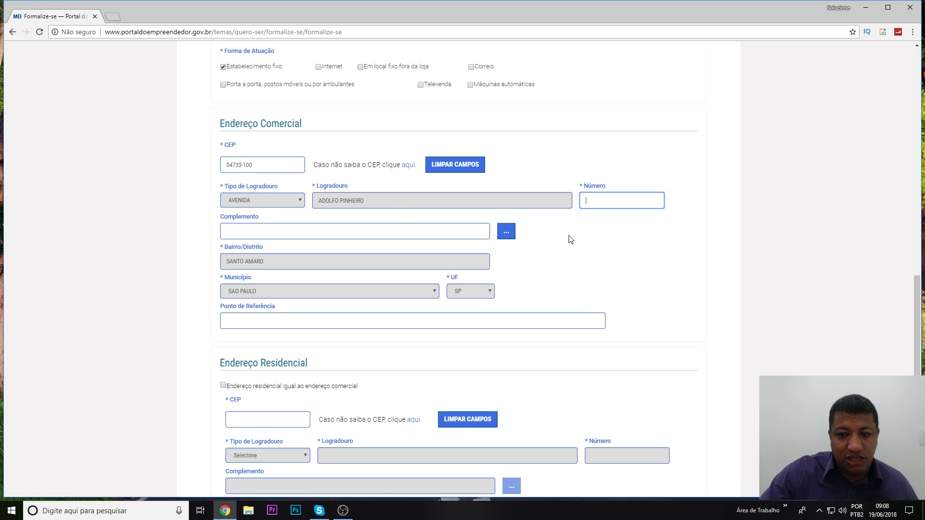
# Enter the commercial address postal code and building number, then open the Complemento details.
pyautogui.write('1001')
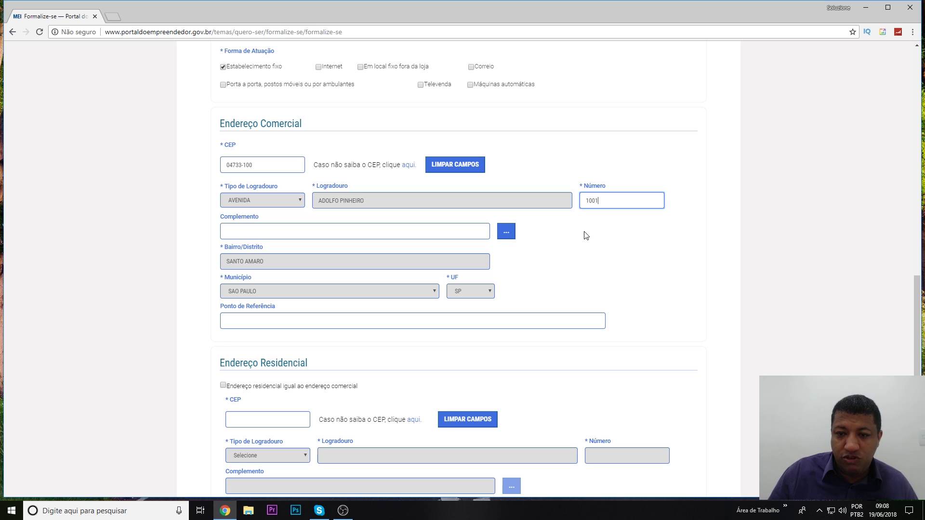
pyautogui.click(287, 231)
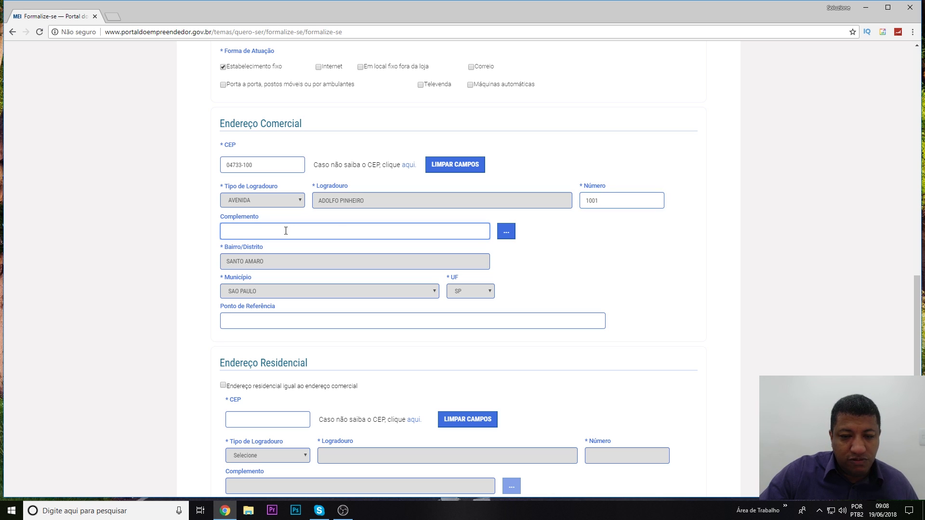
pyautogui.click(507, 232)
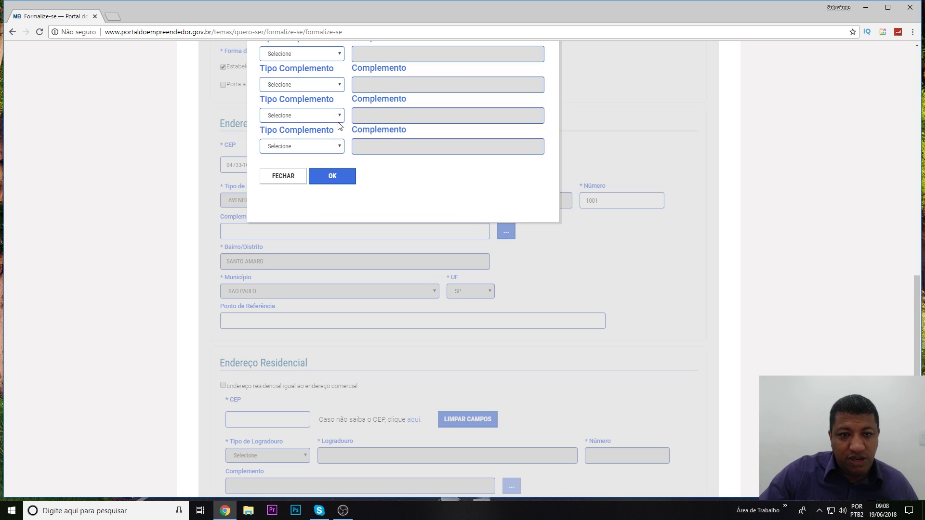
# Set the address complement type to CONJUNTO with its unit number and confirm.
pyautogui.scroll(2, 339, 135)
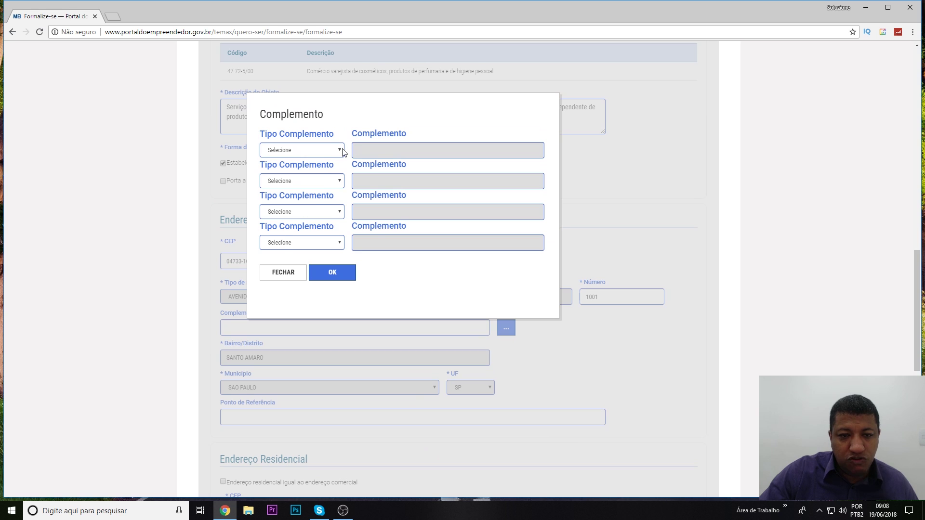
pyautogui.click(339, 150)
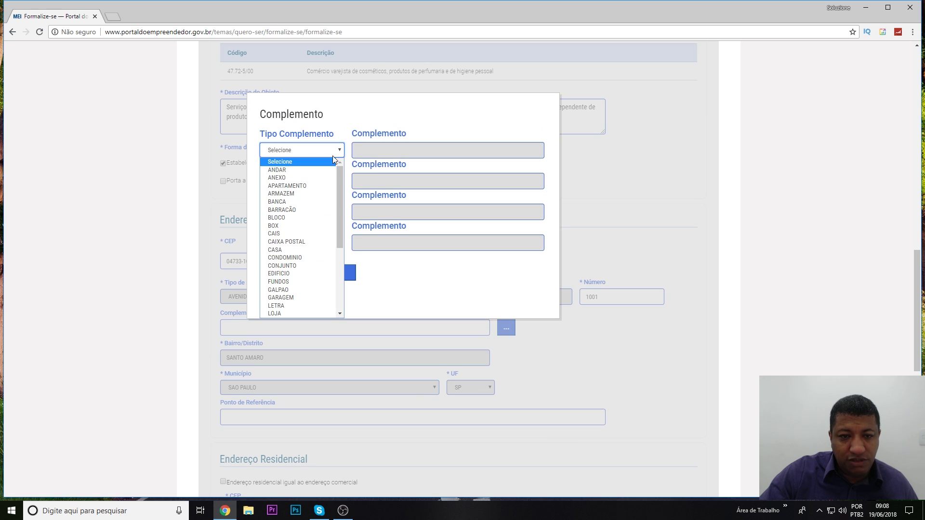
pyautogui.click(285, 264)
pyautogui.click(383, 149)
pyautogui.write('55')
pyautogui.click(332, 273)
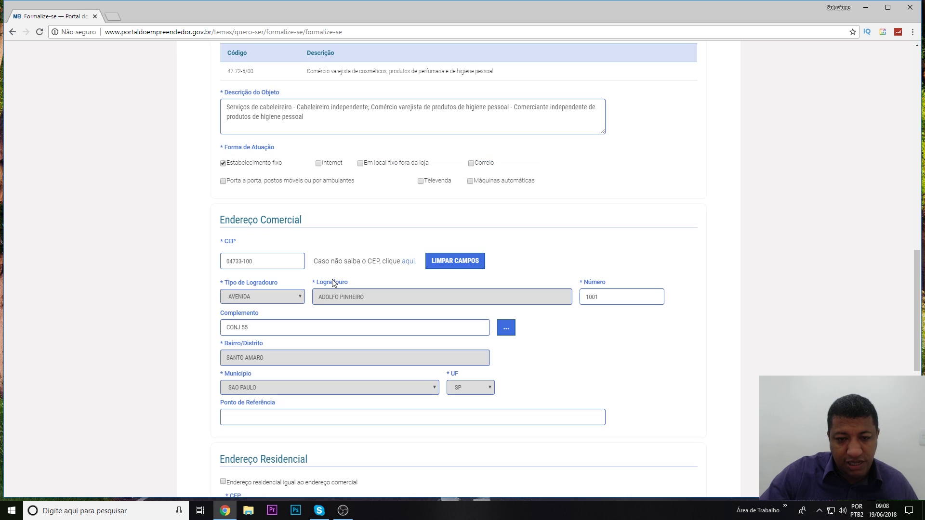
pyautogui.scroll(-1, 305, 303)
# Enter the reference point 'Perto da Caixa Econômica Federal', correcting the accent via spell-check.
pyautogui.scroll(-2, 275, 308)
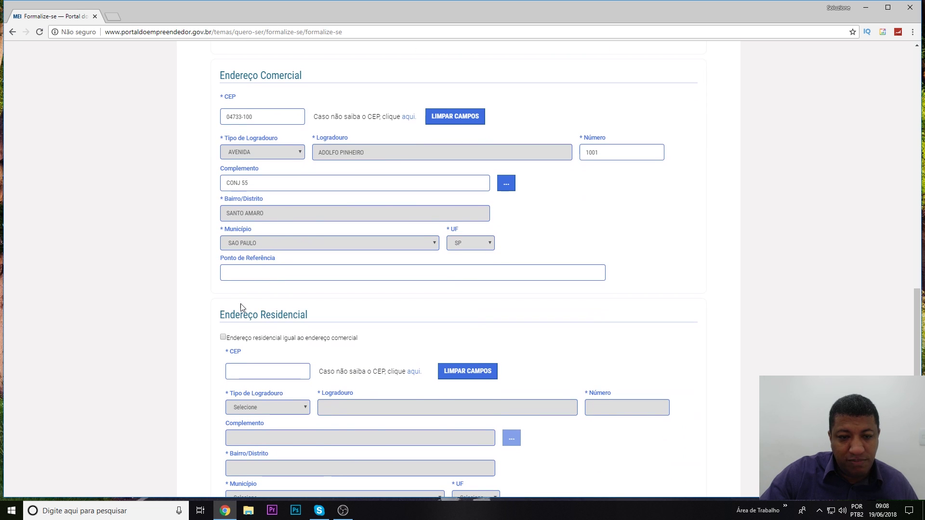
pyautogui.click(257, 272)
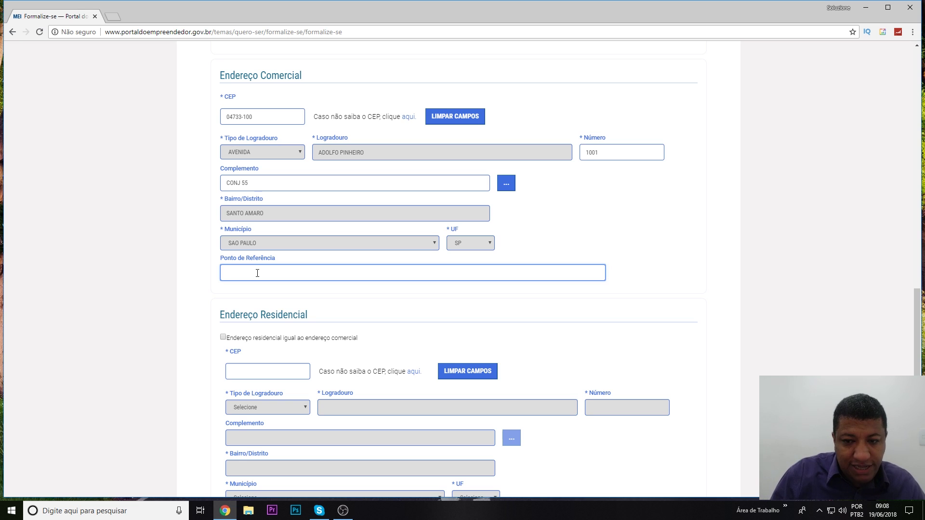
pyautogui.write('PErfto')
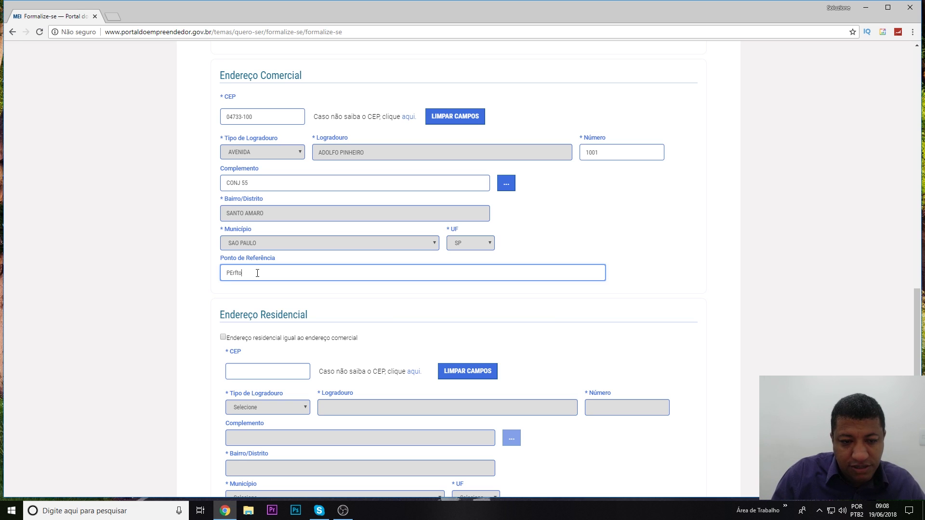
pyautogui.press('BackSpace')
pyautogui.press('BackSpace')
pyautogui.write('ert')
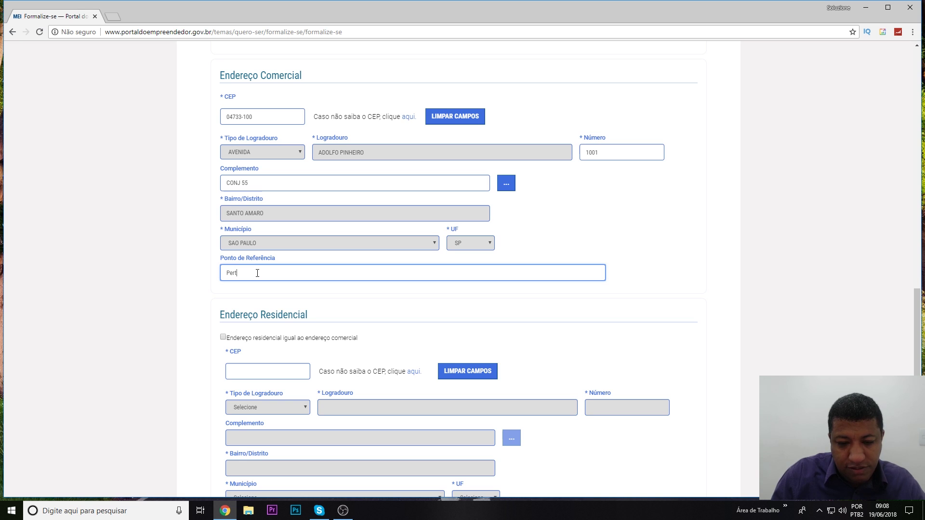
pyautogui.write('o da Caixa Econon')
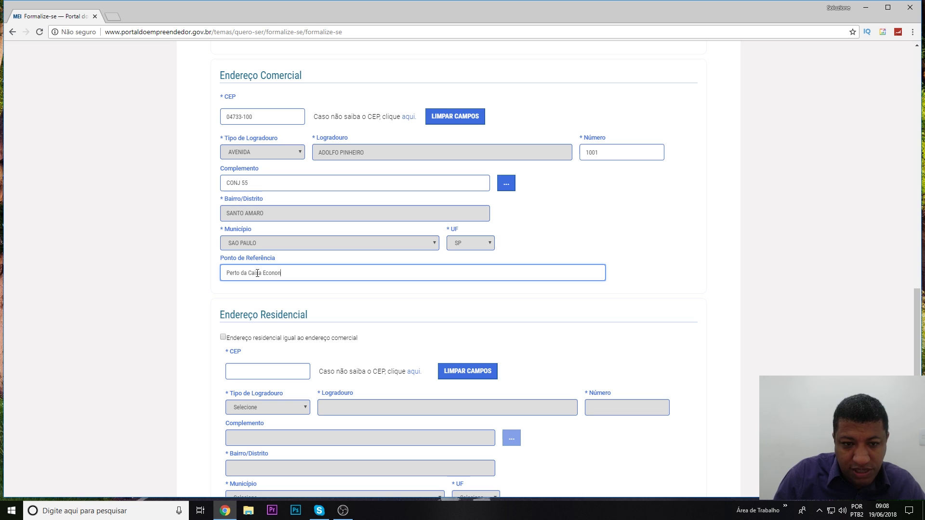
pyautogui.press('BackSpace')
pyautogui.write('mica Federal')
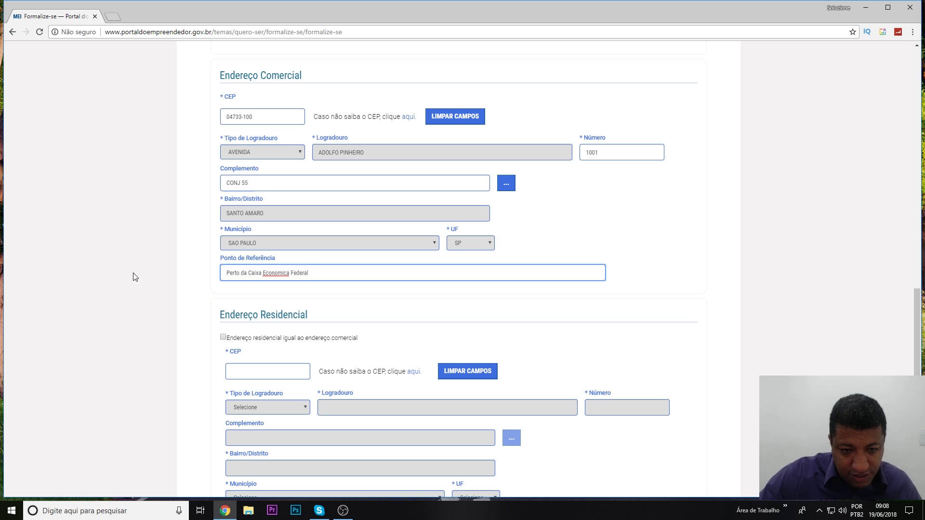
pyautogui.rightClick(267, 275)
pyautogui.click(289, 283)
pyautogui.scroll(-3, 289, 289)
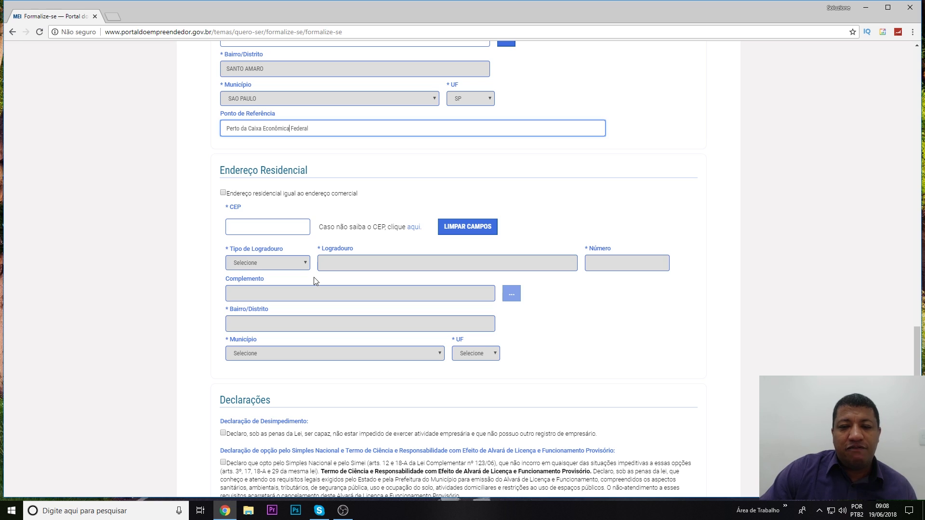
pyautogui.click(223, 194)
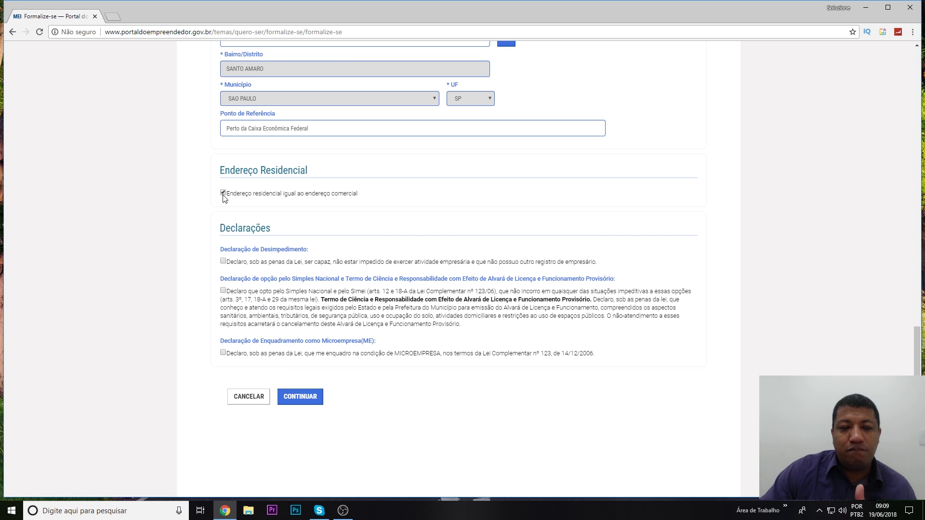
pyautogui.scroll(-2, 272, 236)
pyautogui.scroll(3, 273, 235)
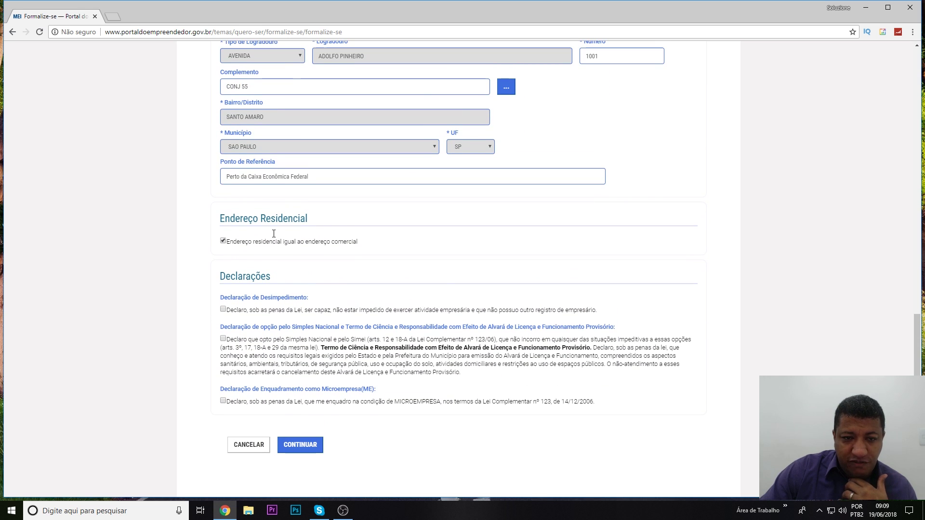
pyautogui.scroll(-3, 273, 235)
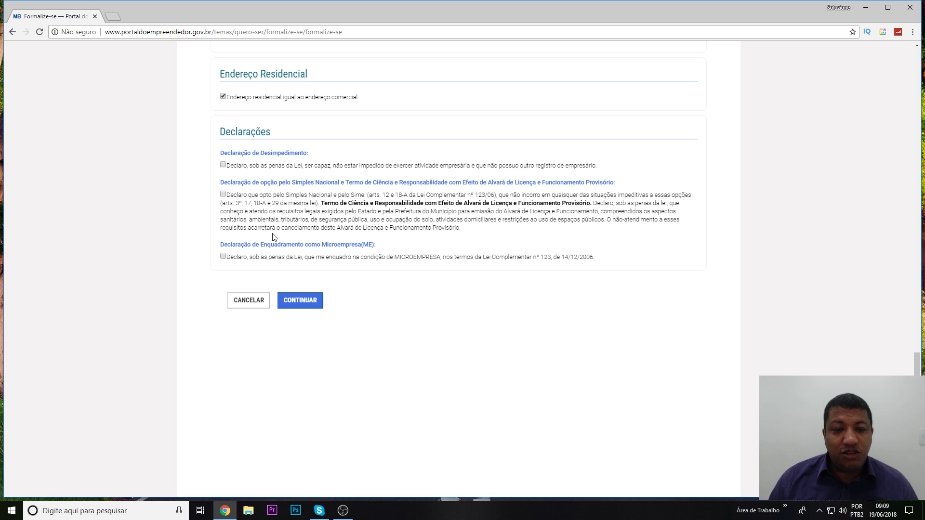
pyautogui.scroll(-1, 271, 236)
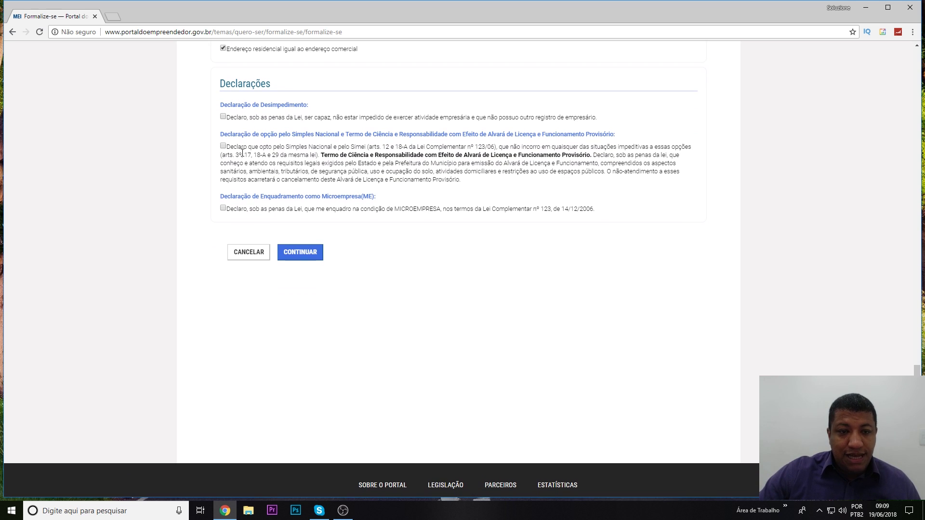
# Tick the Declaração de Desimpedimento and the Simples Nacional opt-in declaration checkboxes.
pyautogui.click(223, 117)
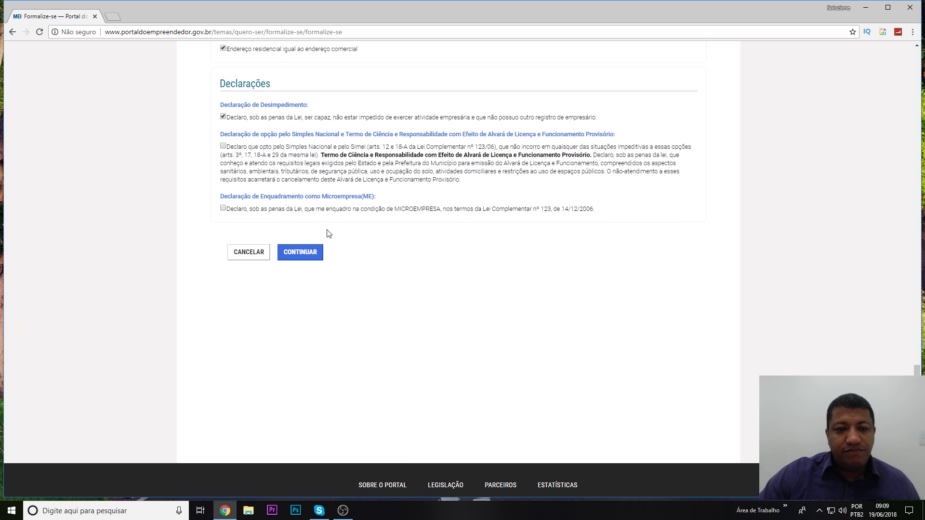
pyautogui.scroll(1, 327, 233)
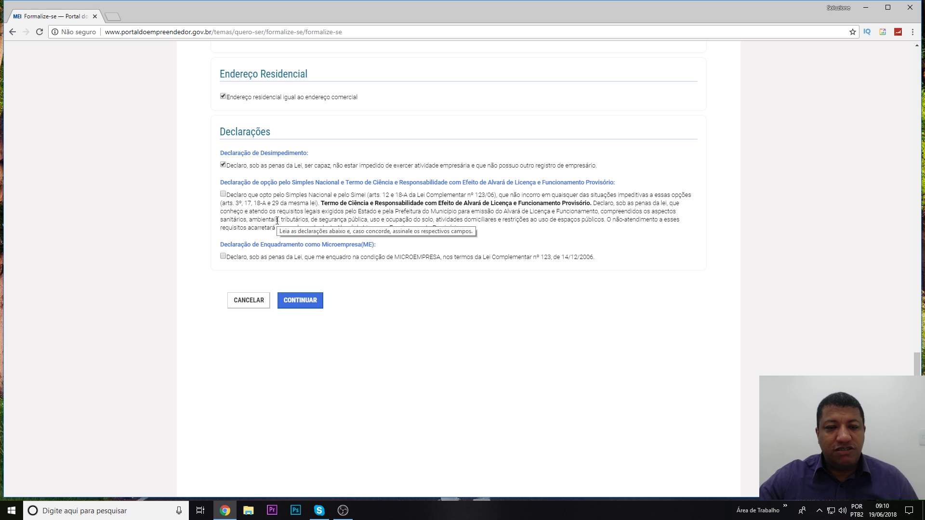
pyautogui.click(223, 194)
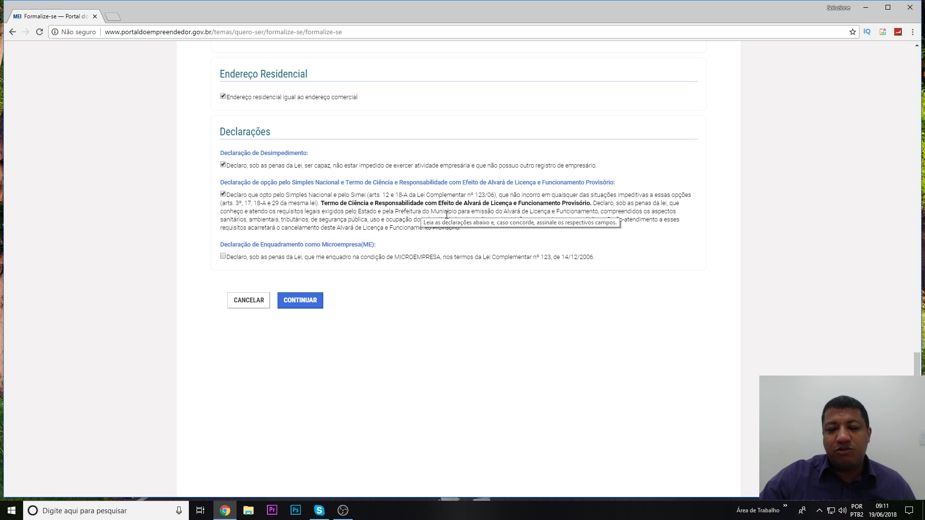
# Highlight portions of the Simples Nacional declaration text to explain it, then clear the highlight.
pyautogui.moveTo(323, 195); pyautogui.dragTo(466, 233)
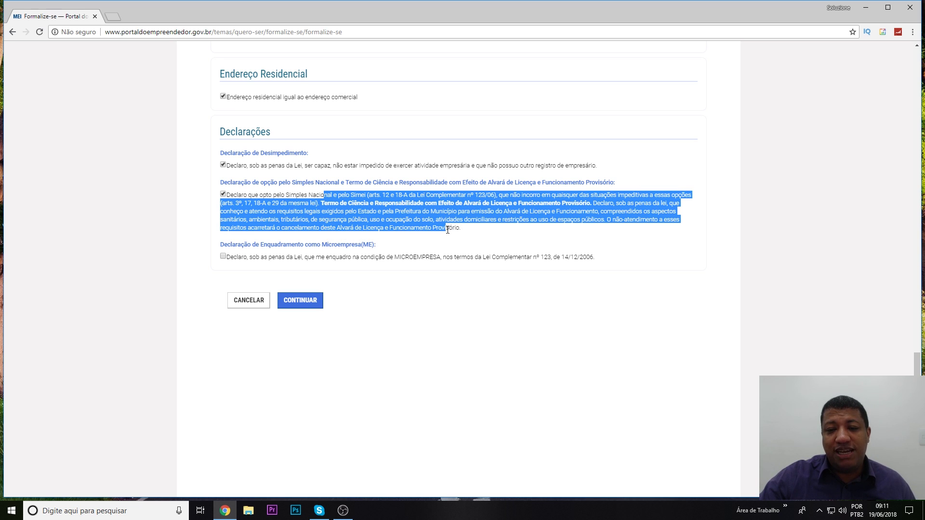
pyautogui.click(466, 234)
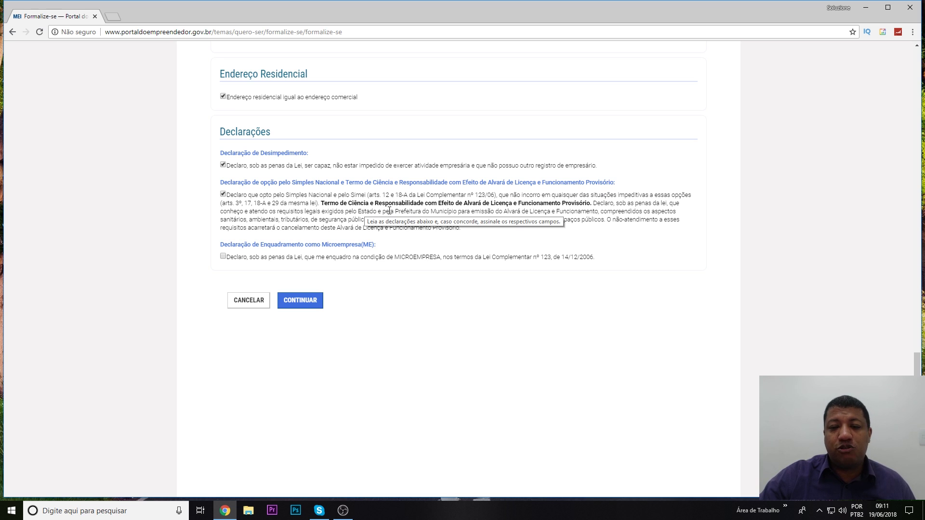
pyautogui.moveTo(284, 202); pyautogui.dragTo(468, 235)
pyautogui.click(459, 228)
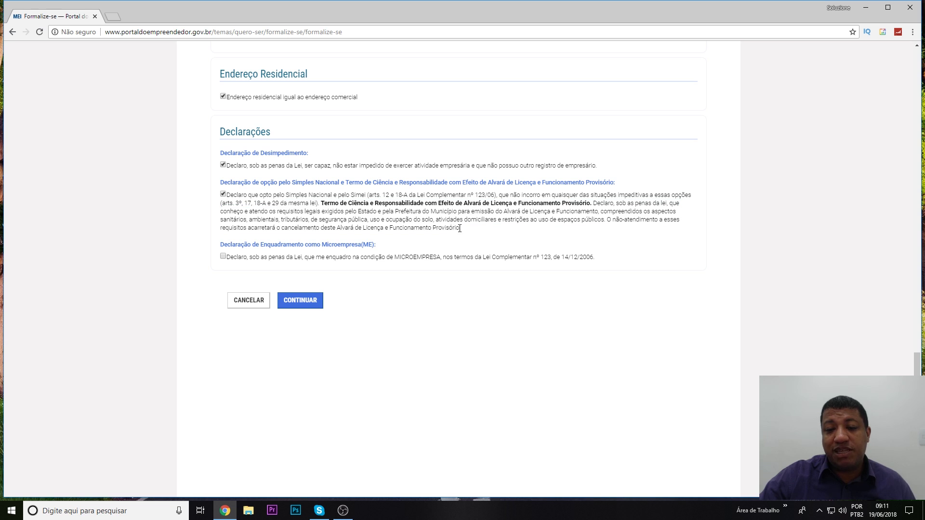
pyautogui.moveTo(458, 228); pyautogui.dragTo(211, 197)
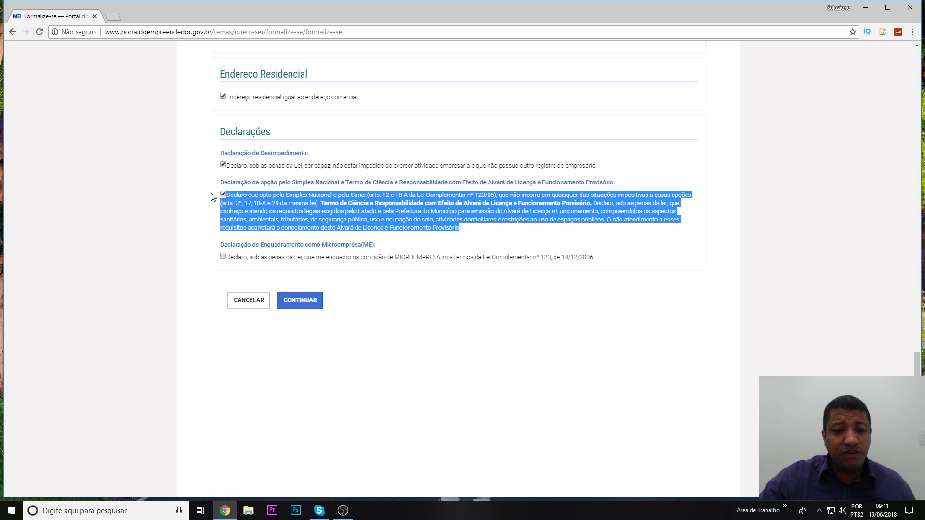
pyautogui.click(473, 230)
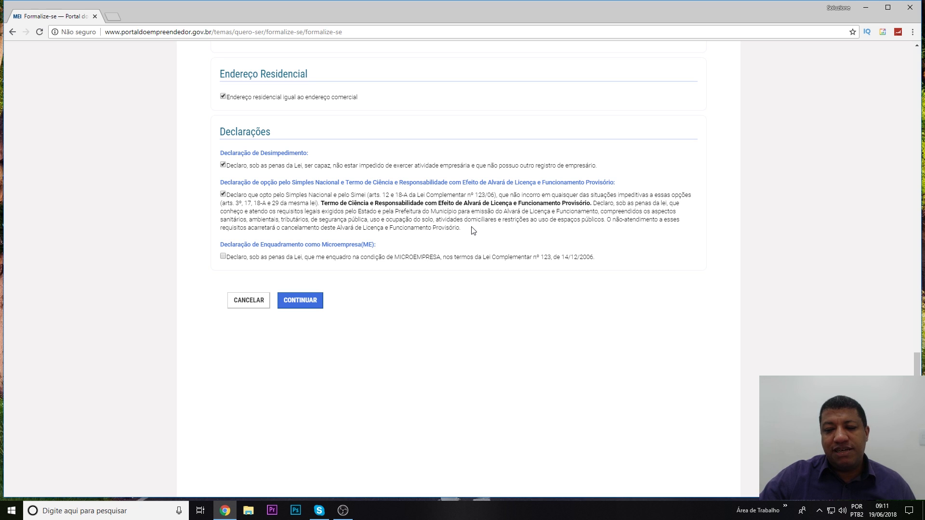
pyautogui.scroll(-2, 472, 231)
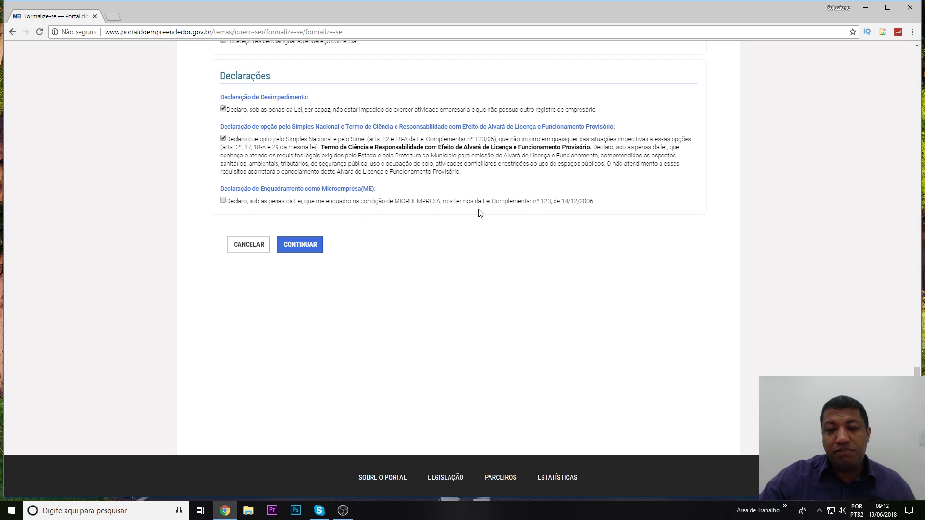
# Tick the Enquadramento como Microempresa declaration, review the address, and submit with CONTINUAR.
pyautogui.click(223, 200)
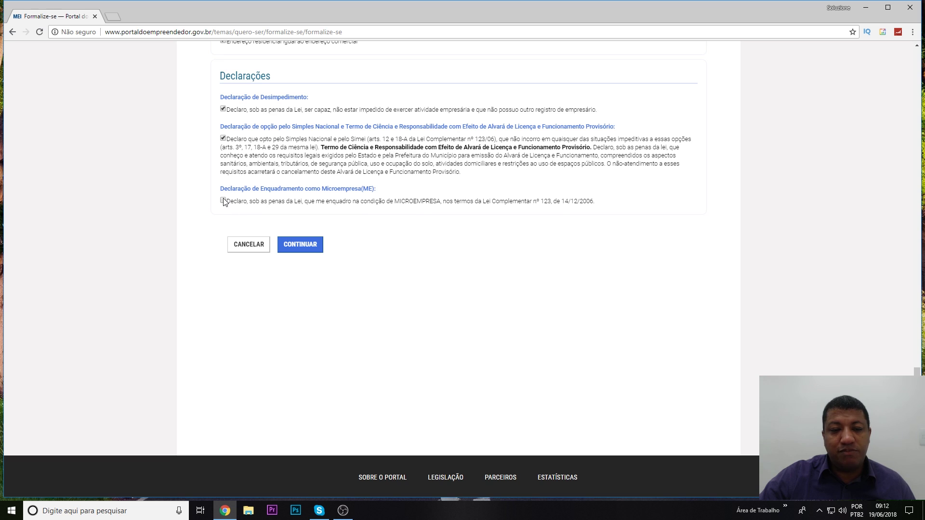
pyautogui.scroll(3, 510, 255)
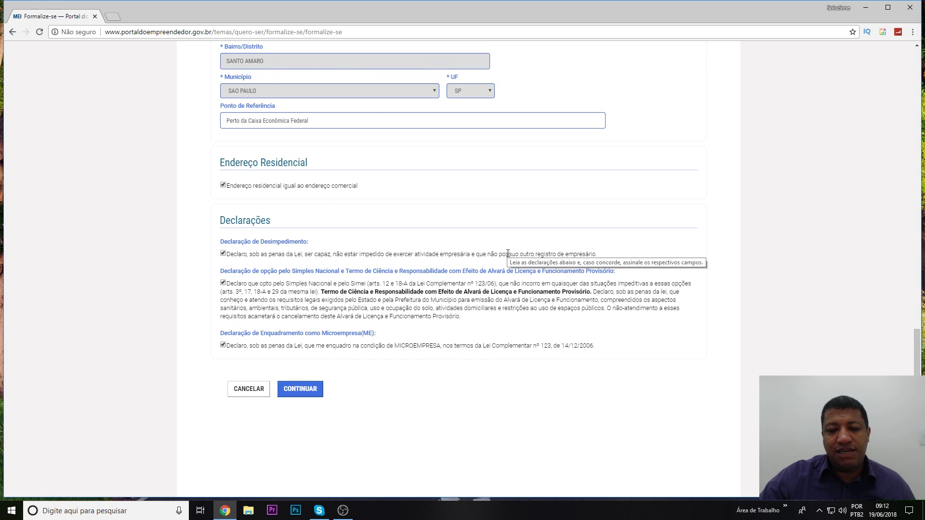
pyautogui.scroll(1, 327, 334)
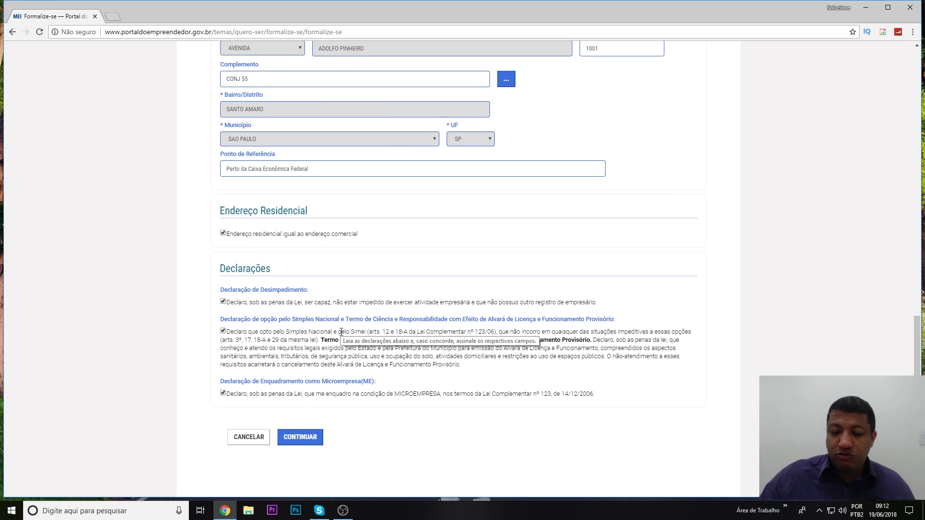
pyautogui.scroll(-2, 341, 333)
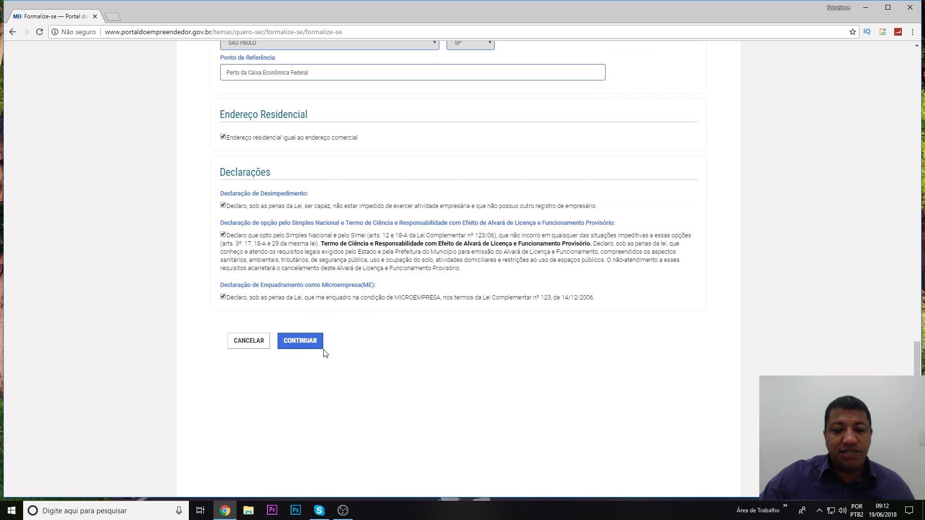
pyautogui.click(314, 345)
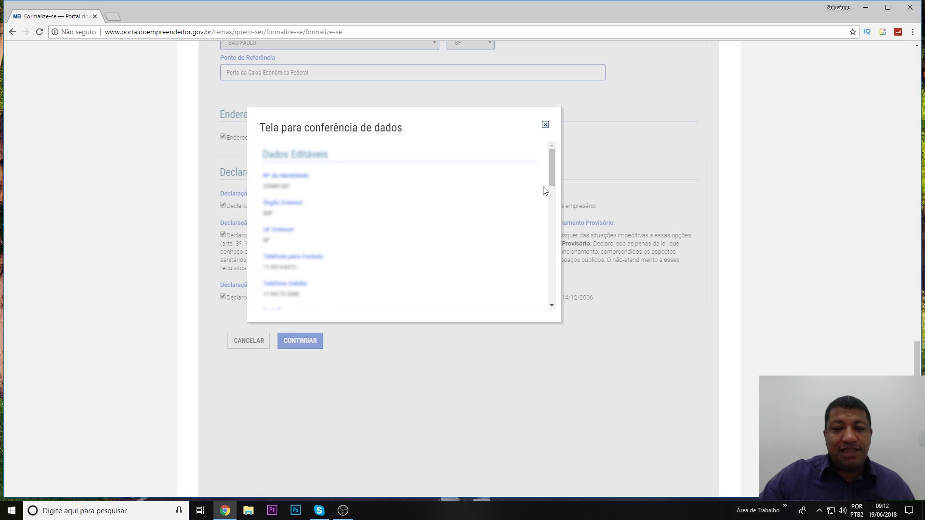
# Scroll through the Tela para conferência de dados review and close it unconfirmed.
pyautogui.moveTo(551, 163); pyautogui.dragTo(555, 287)
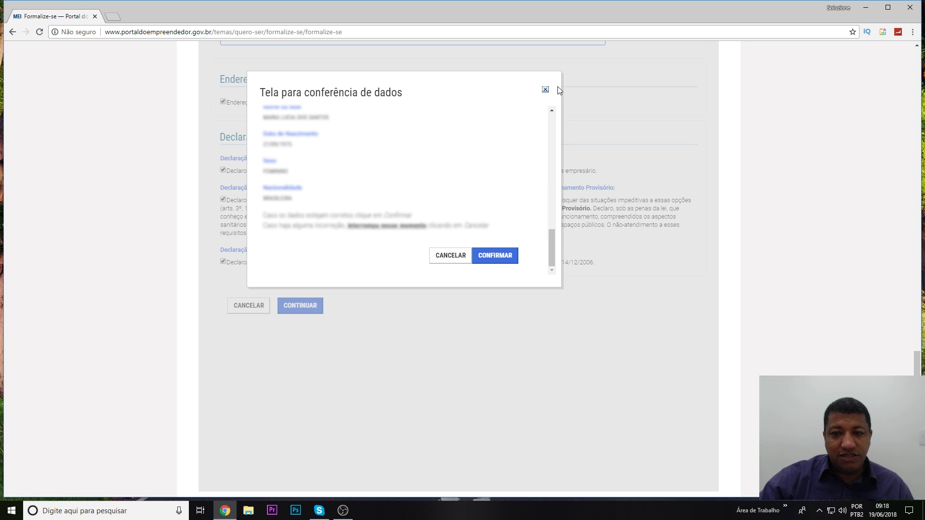
pyautogui.click(545, 90)
# Return to the portal home page via the logo and scroll through Quero Ser and Já Sou.
pyautogui.scroll(3, 529, 252)
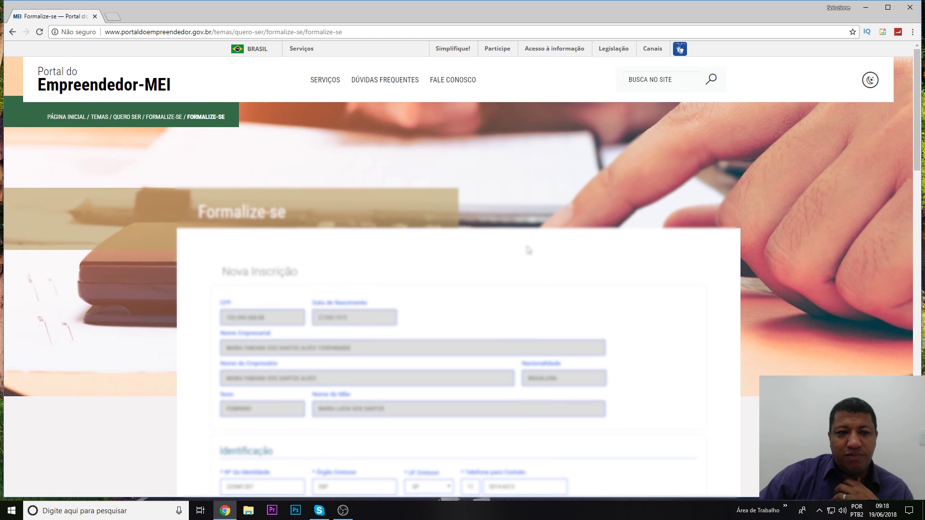
pyautogui.click(101, 87)
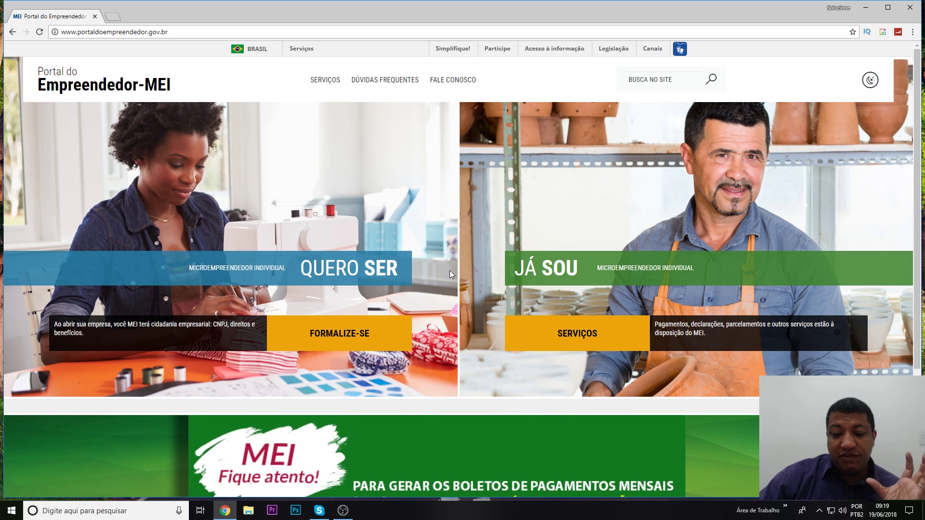
pyautogui.scroll(-3, 450, 270)
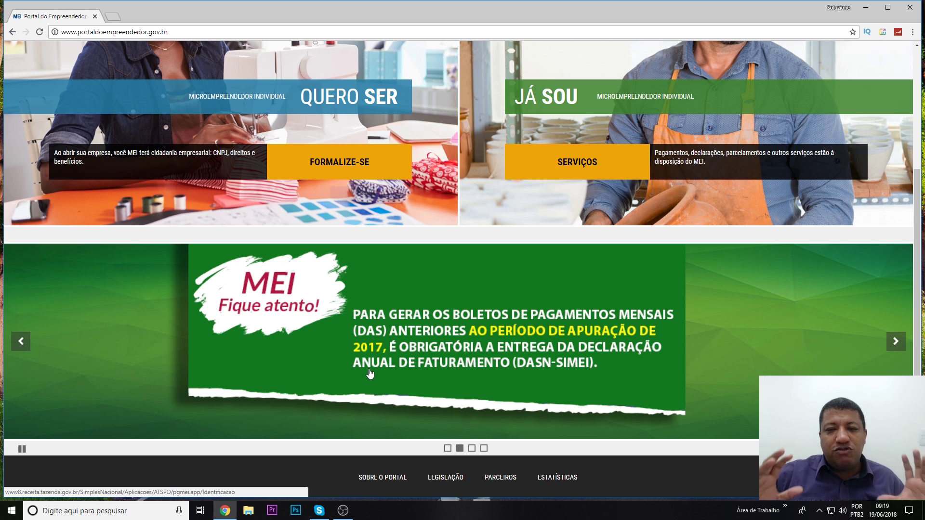
pyautogui.scroll(1, 399, 364)
pyautogui.scroll(3, 399, 364)
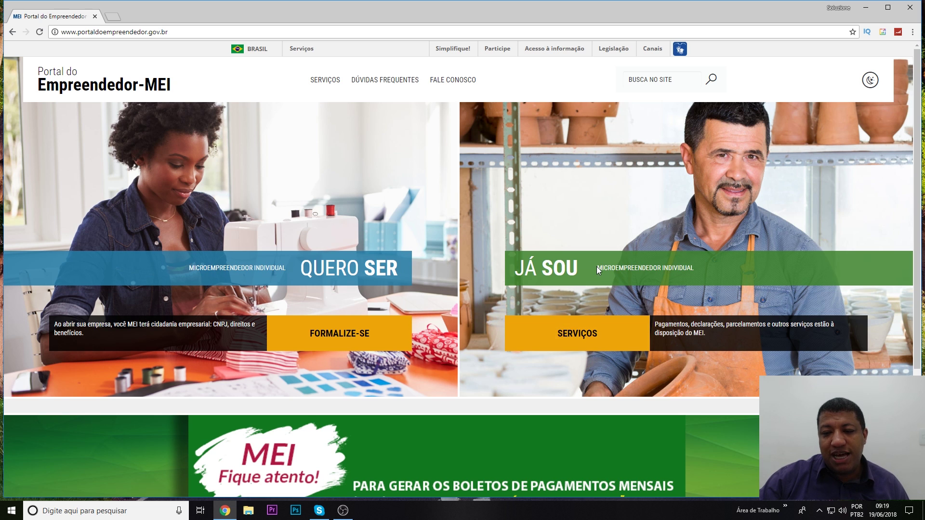
# Browse the Já Sou monthly payment and comprovante services, then open the Quero Ser MEI options.
pyautogui.click(577, 334)
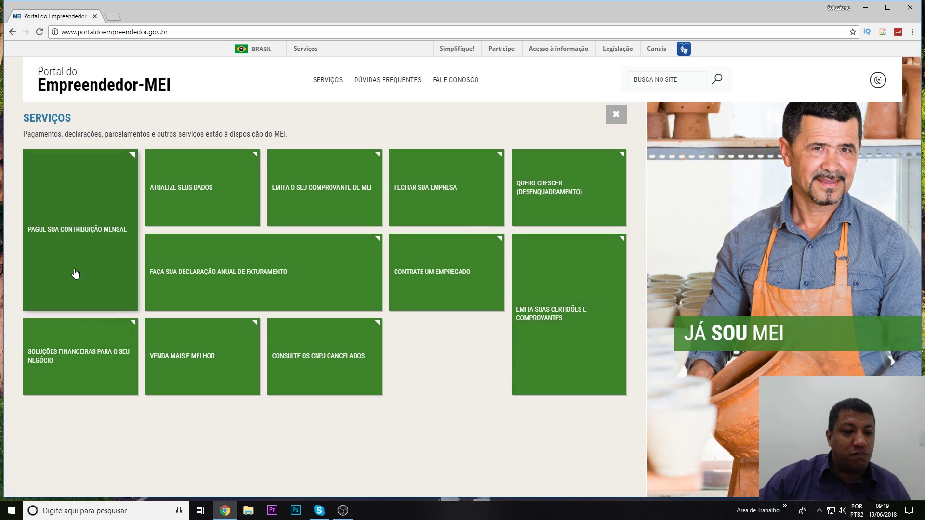
pyautogui.click(79, 264)
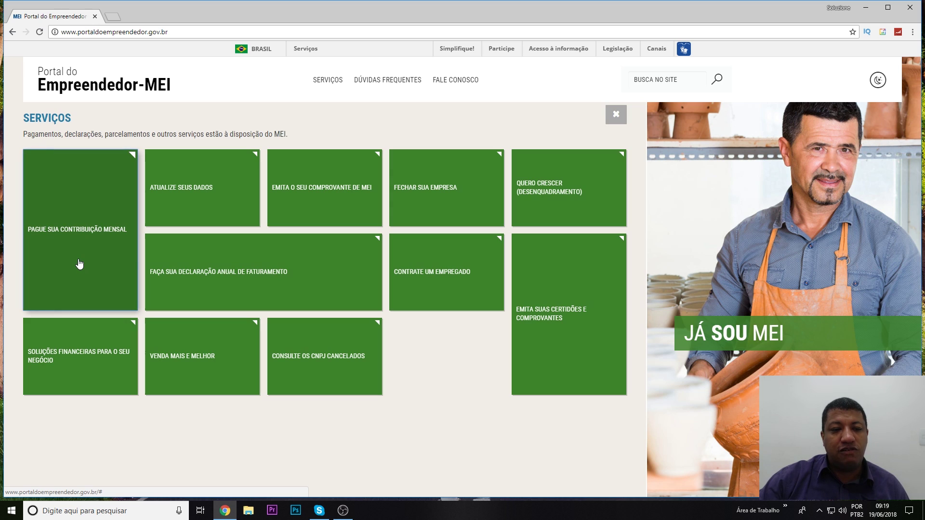
pyautogui.click(78, 239)
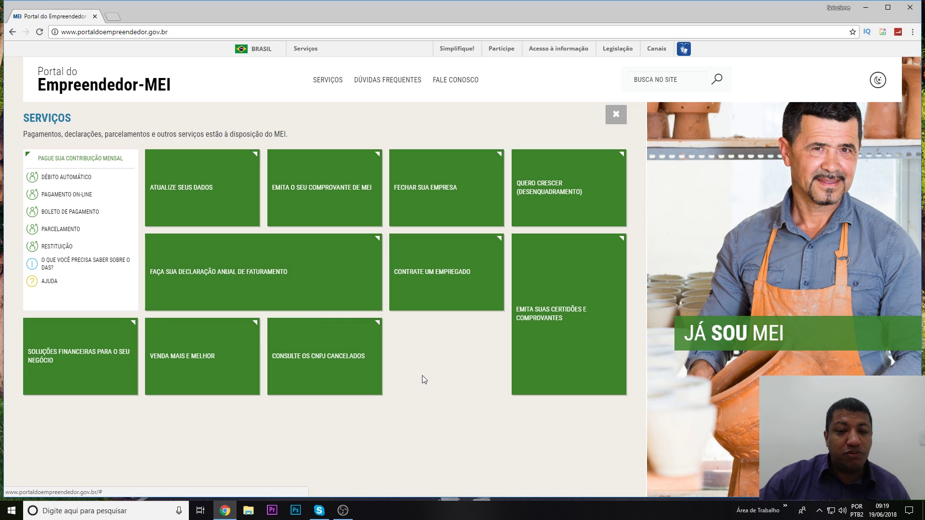
pyautogui.click(323, 203)
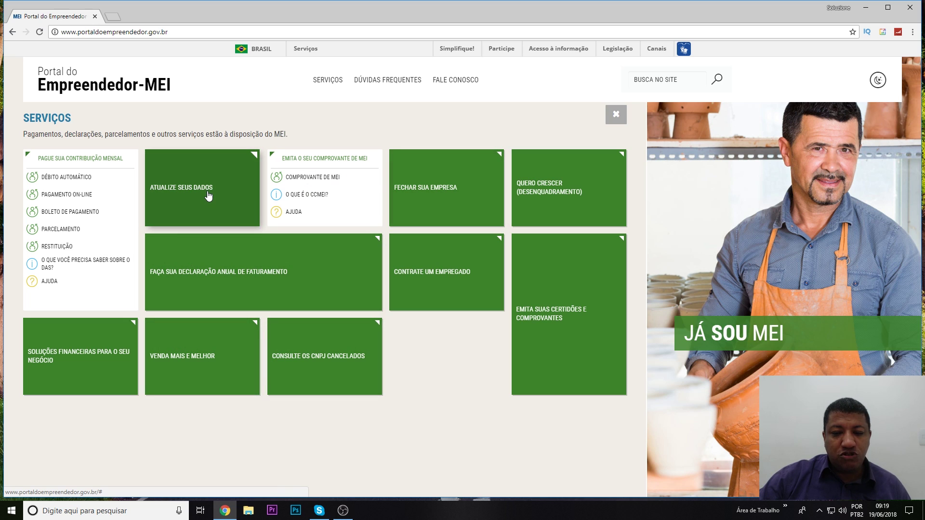
pyautogui.click(63, 87)
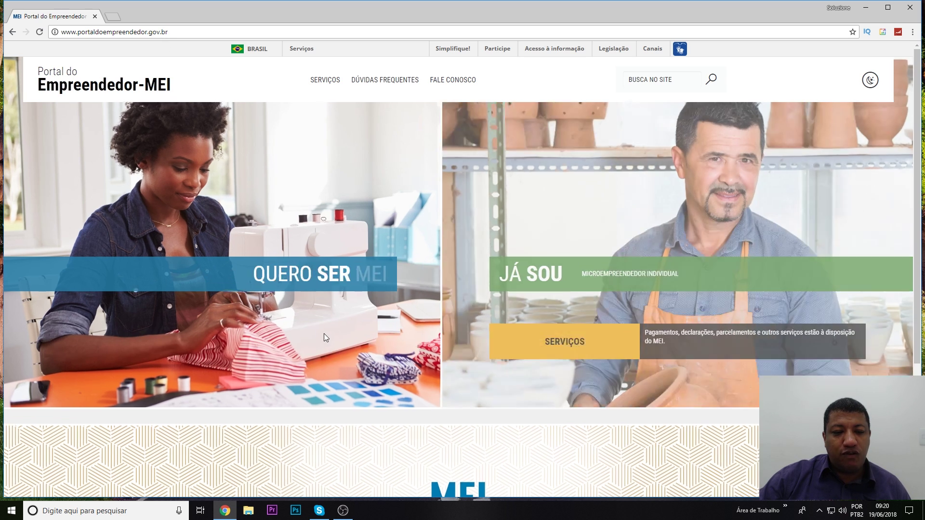
pyautogui.click(324, 338)
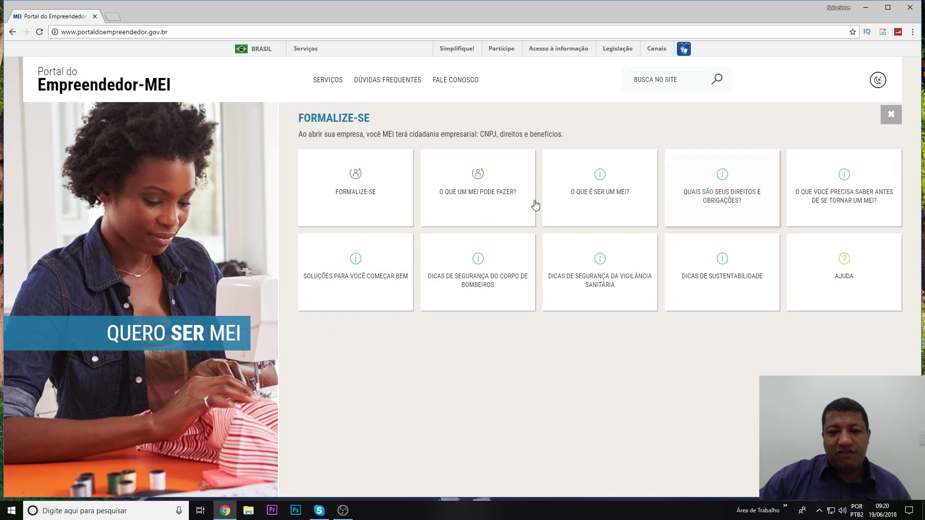